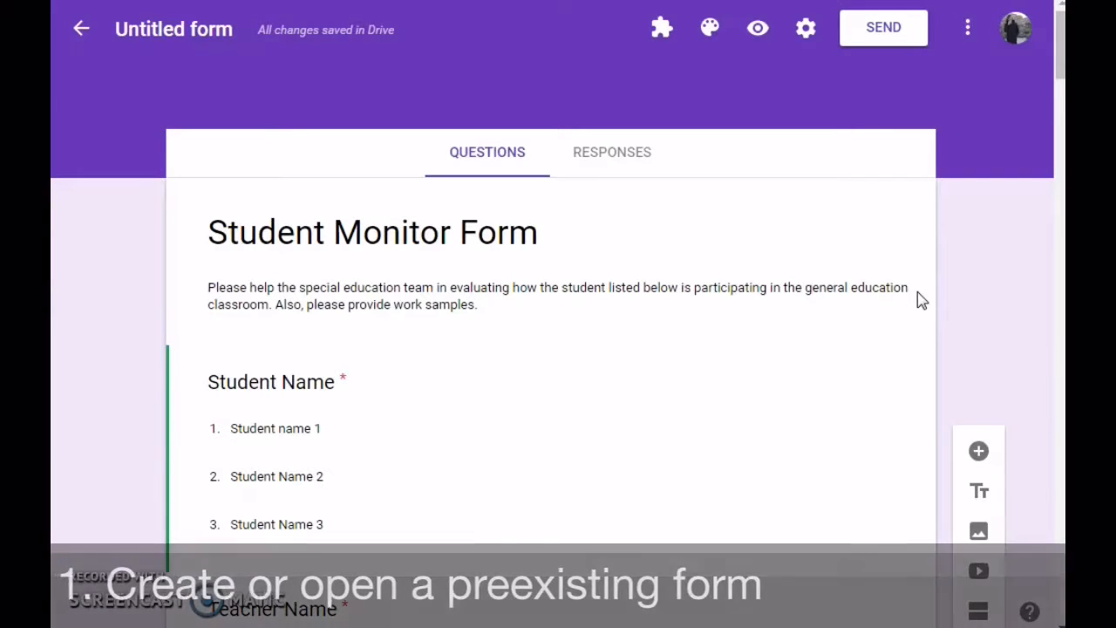
Step: Name the untitled form file Student Monitor Form and look through its questions
left_click(199, 17)
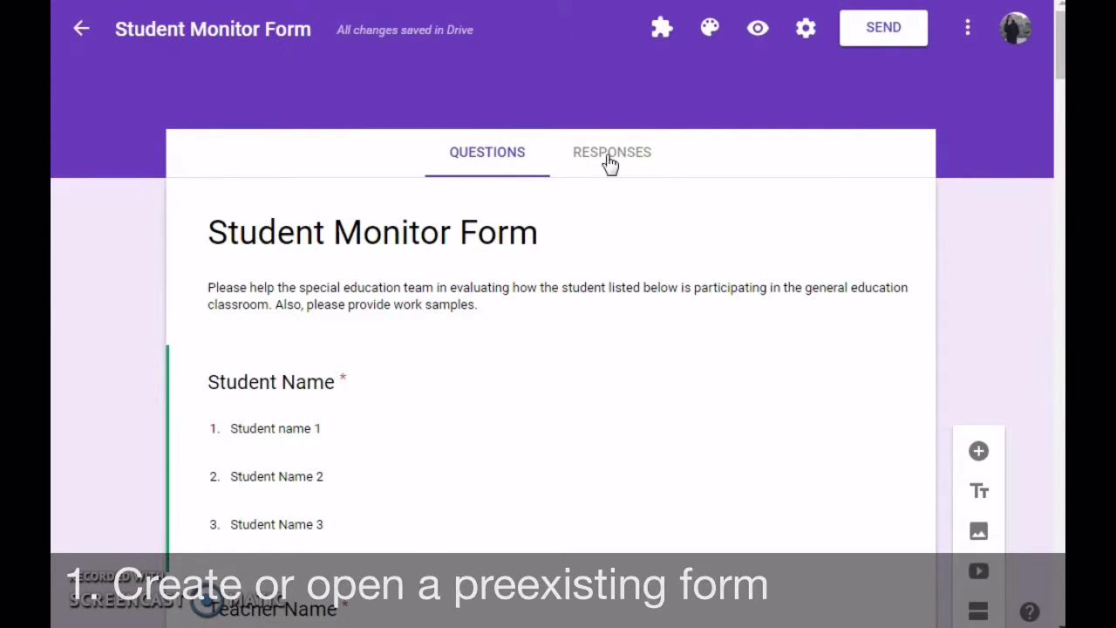
scroll(552, 369, "down", 9)
scroll(556, 368, "down", 20)
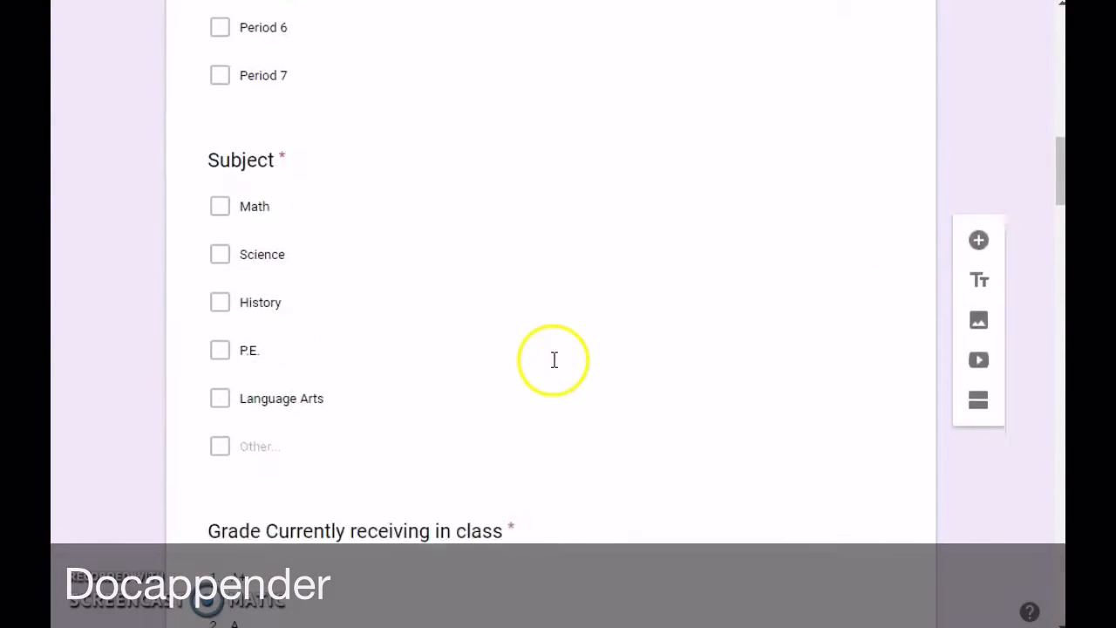
scroll(556, 367, "down", 6)
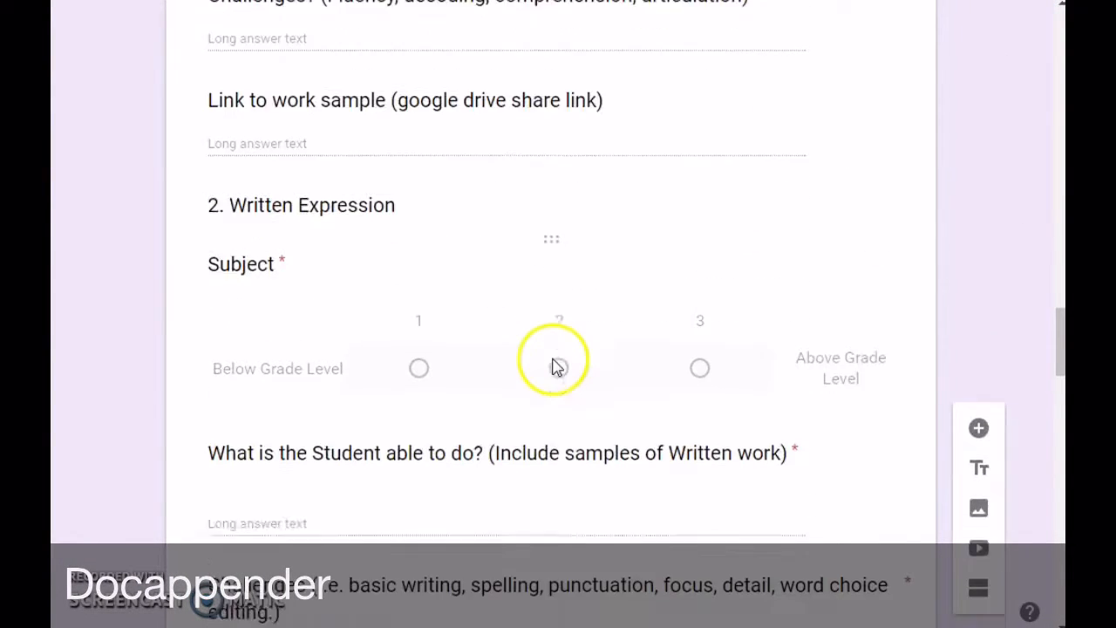
scroll(556, 366, "up", 20)
scroll(553, 367, "up", 10)
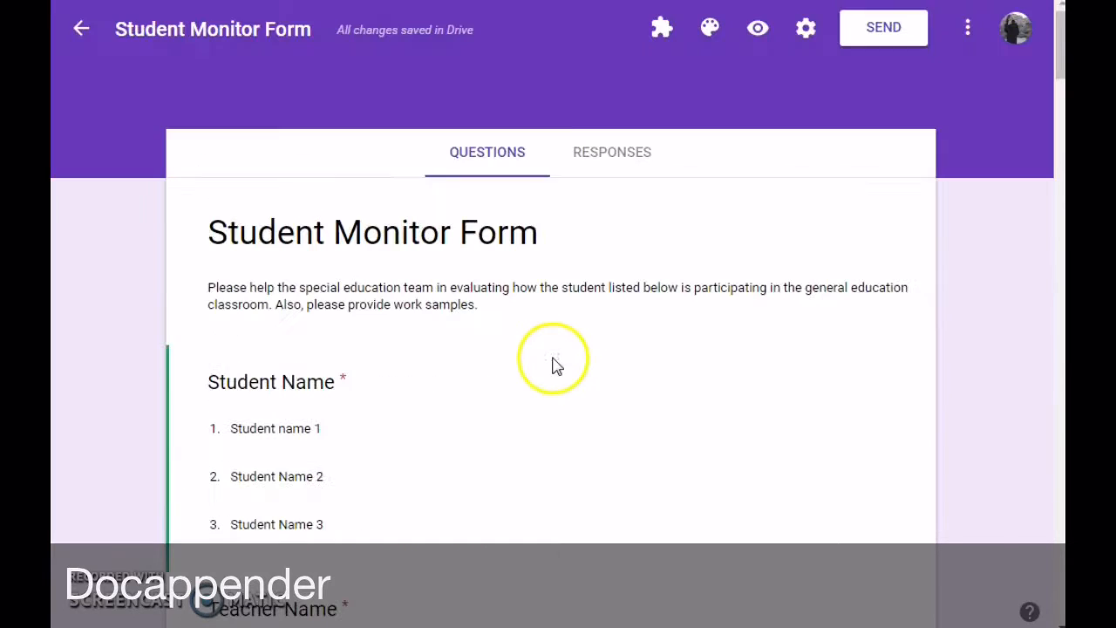
Step: Preview the Student Monitor Form and review its sections as a respondent sees them, closing the preview when done
left_click(755, 26)
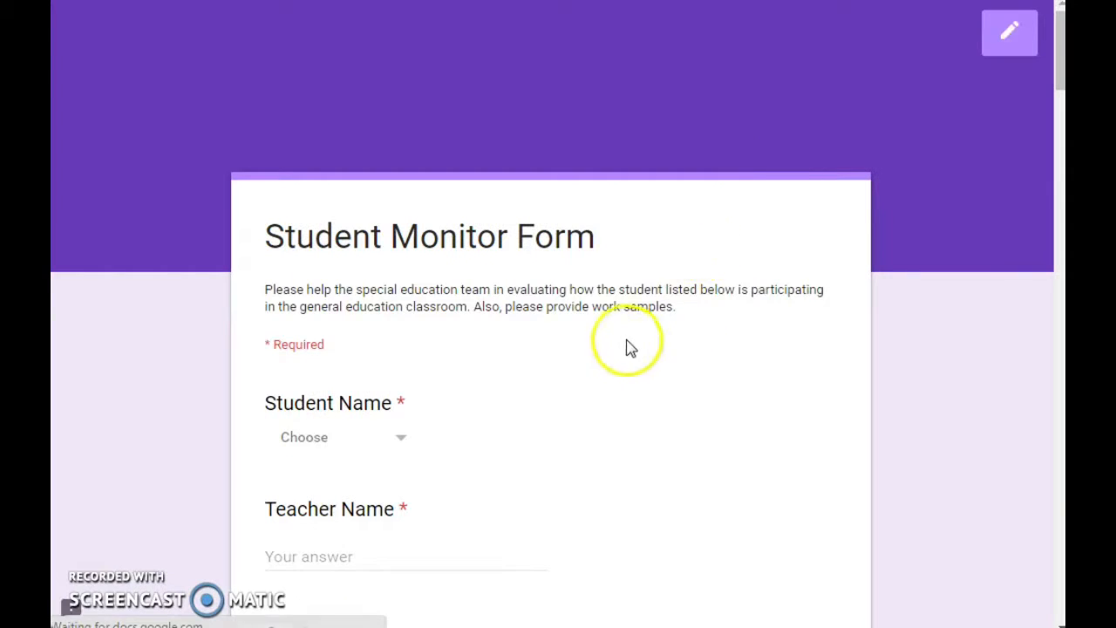
scroll(624, 344, "down", 15)
scroll(625, 348, "down", 20)
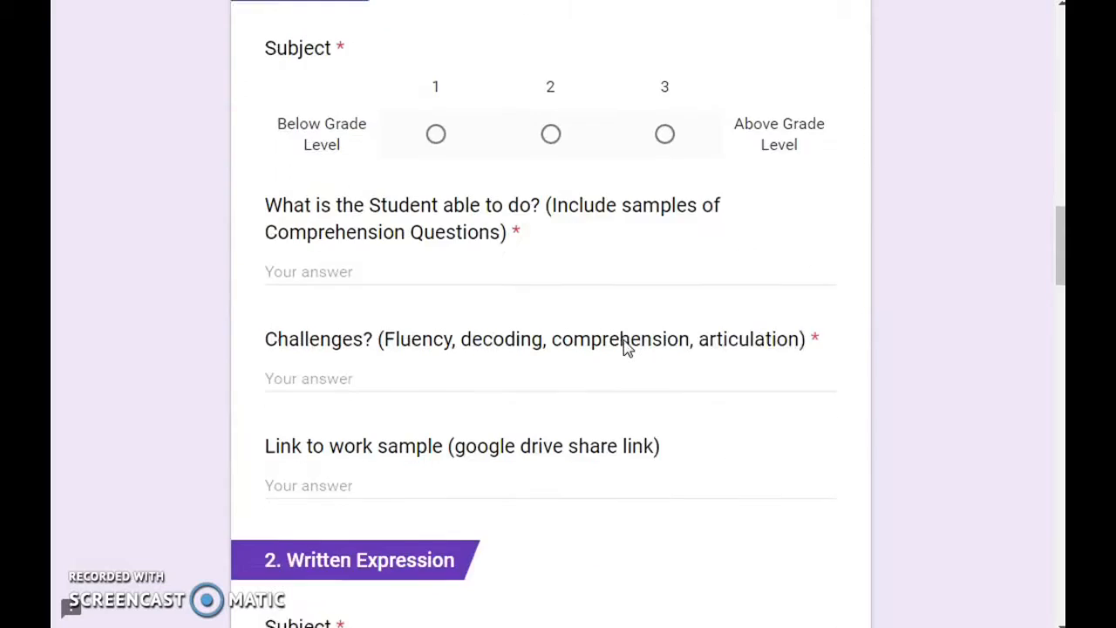
scroll(625, 348, "down", 9)
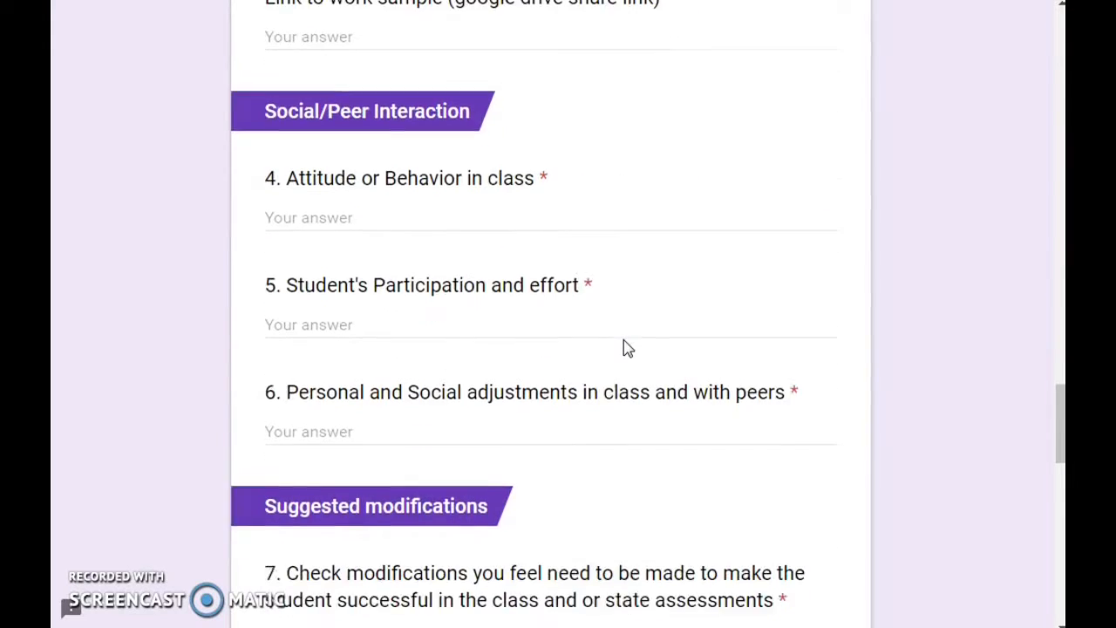
scroll(626, 347, "up", 10)
scroll(625, 345, "up", 20)
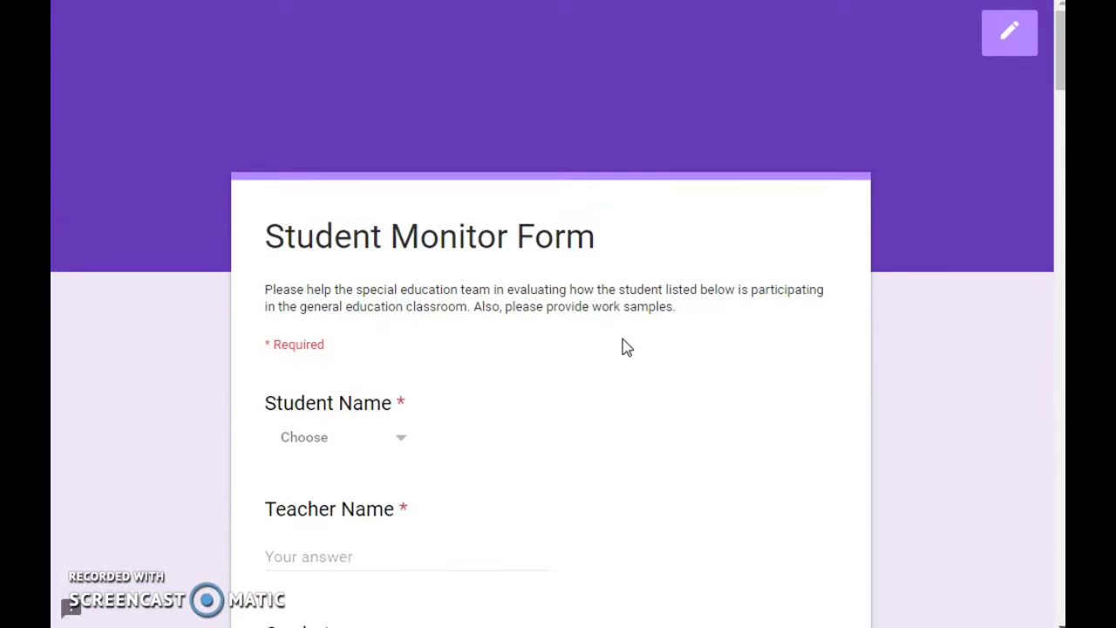
left_click(824, 32)
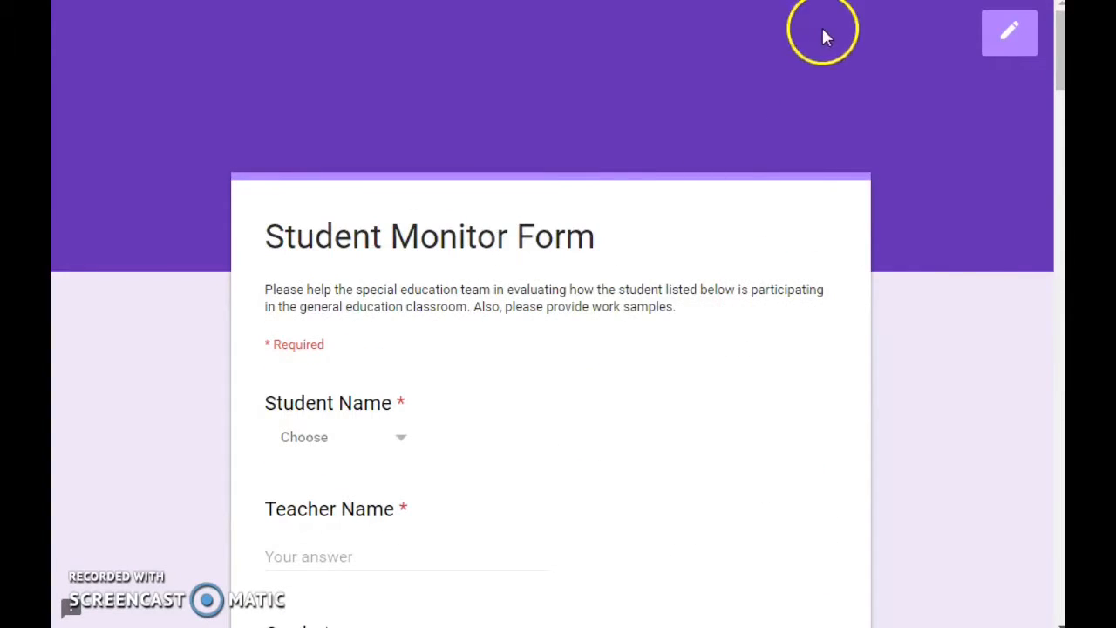
left_click(1009, 32)
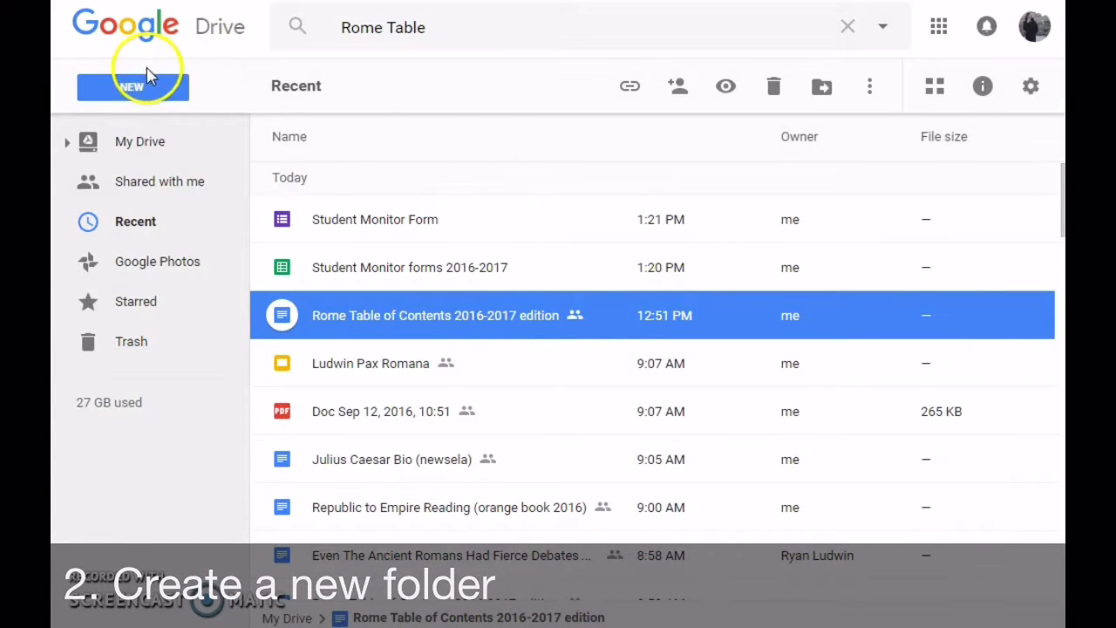
Step: In Google Drive, create a new folder named Student Monitor Forms 2016-2017
left_click(140, 89)
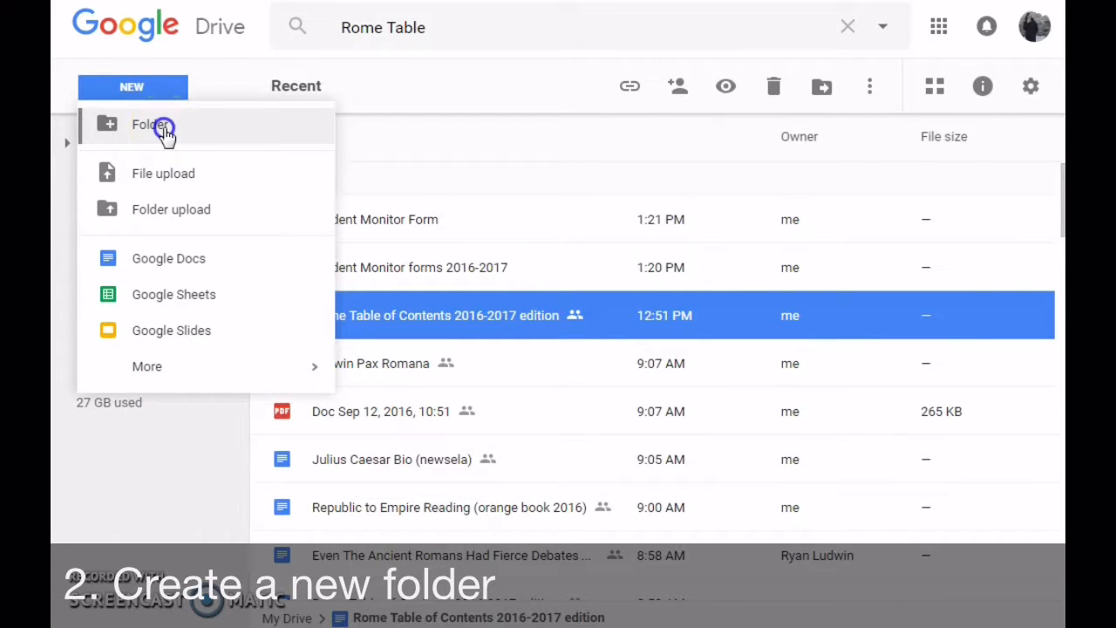
left_click(150, 127)
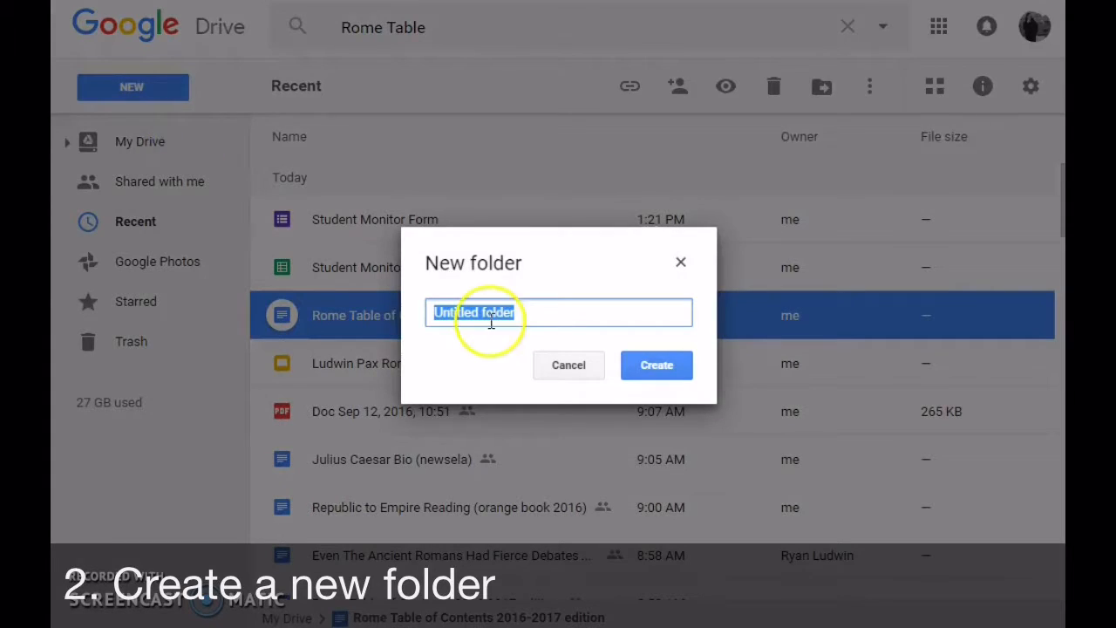
type("Student Monitor Forms 20")
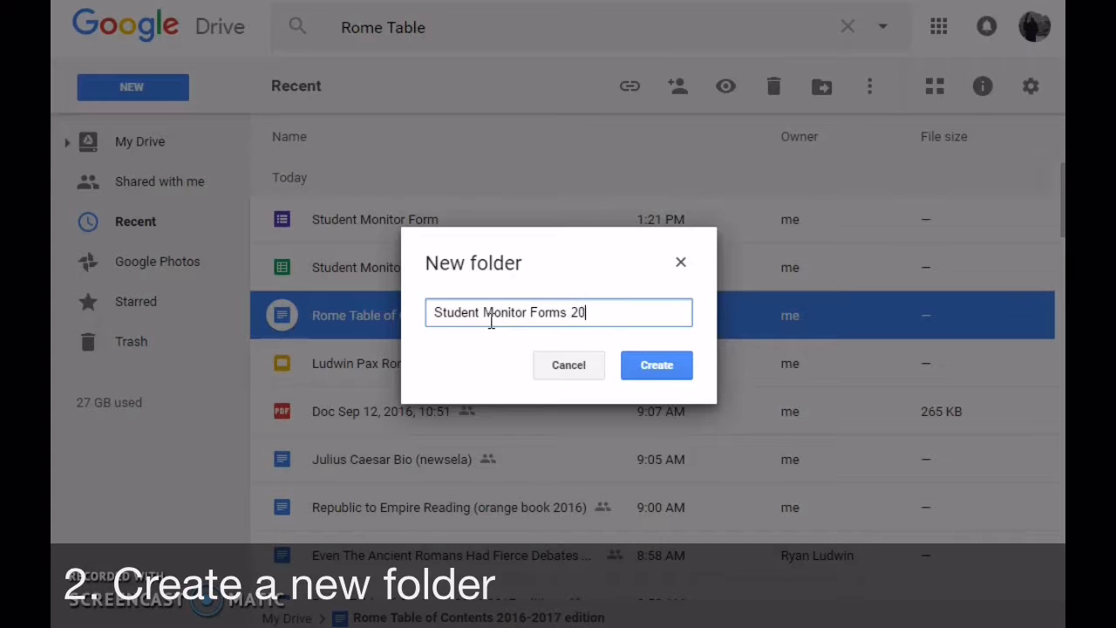
type("16-2017")
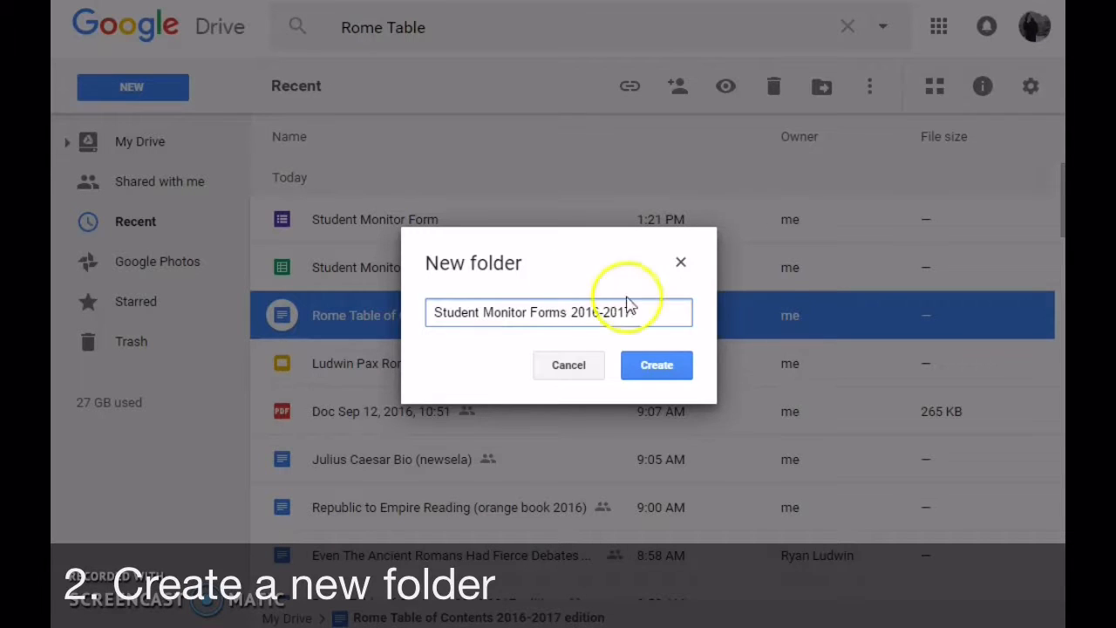
left_click(656, 366)
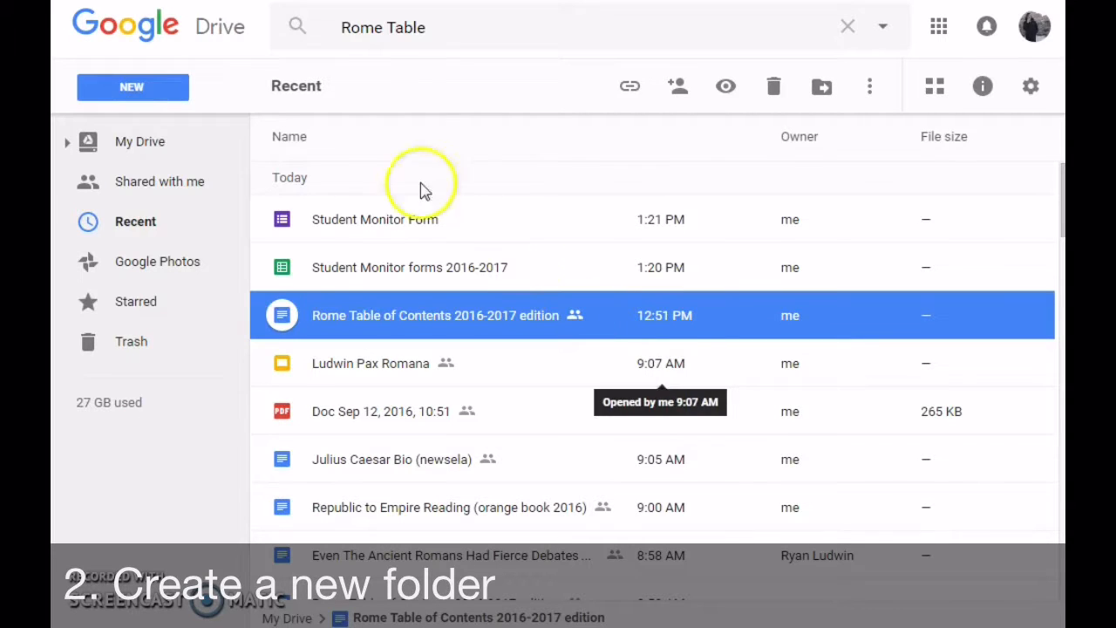
Step: Find the Student Monitor Forms 2016-2017 folder in My Drive and open it
left_click(127, 145)
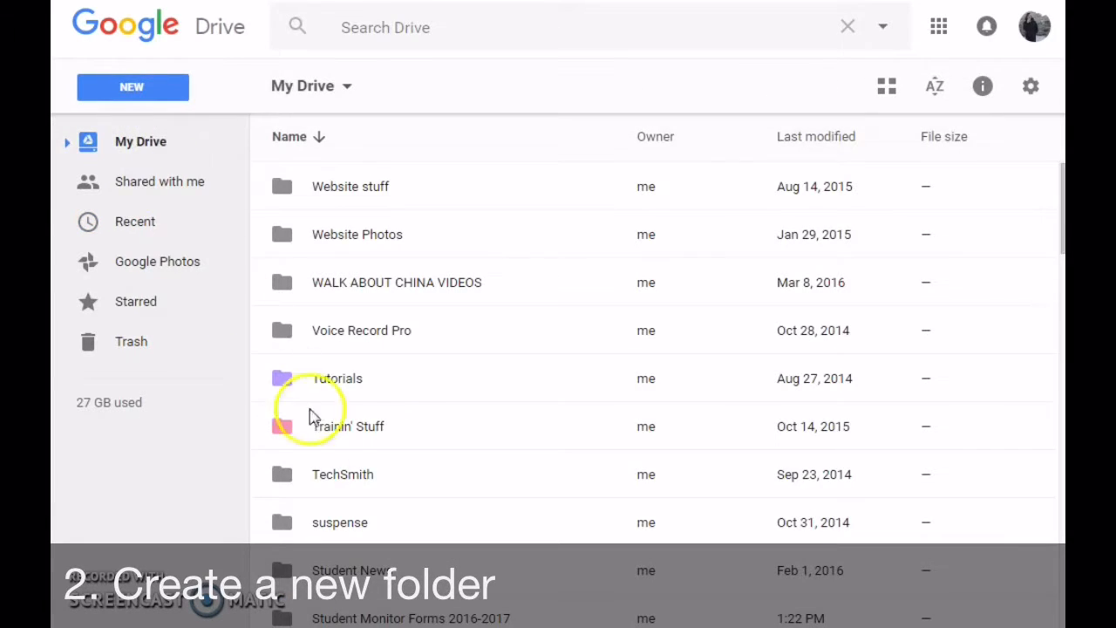
scroll(384, 436, "down", 3)
double_click(375, 421)
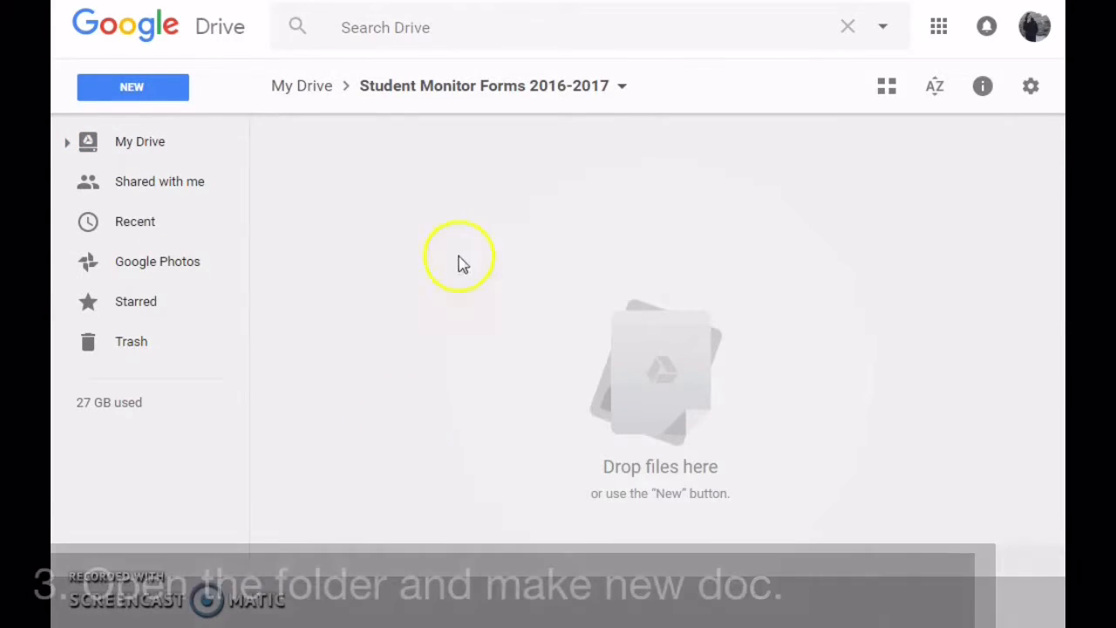
Step: Create a blank Google Doc in the folder, name it Student 1, and return to the folder
left_click(146, 96)
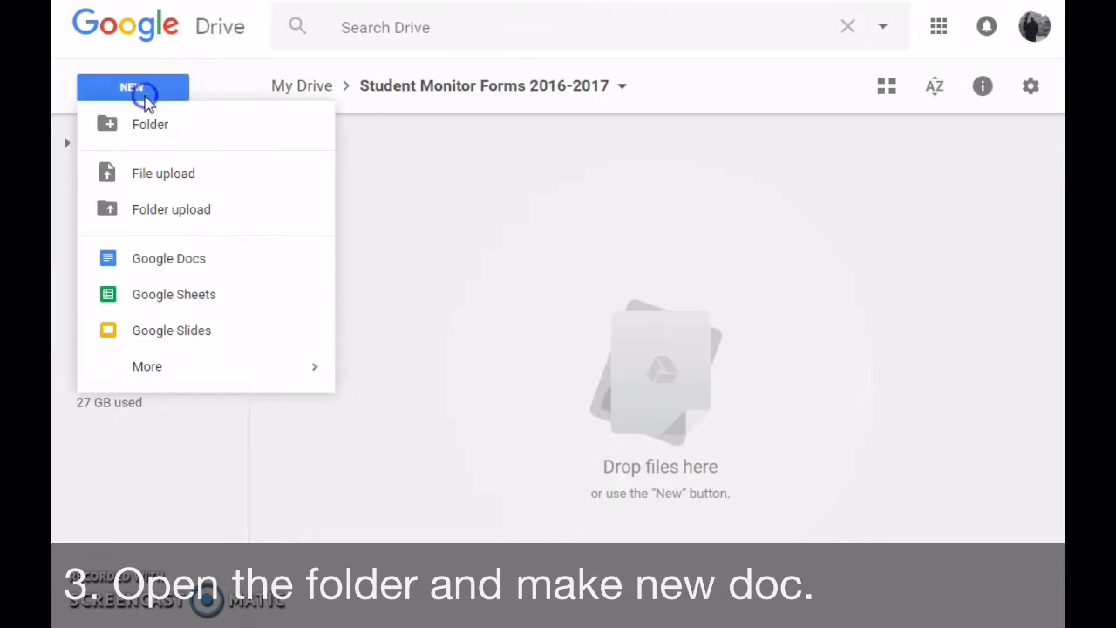
left_click(147, 269)
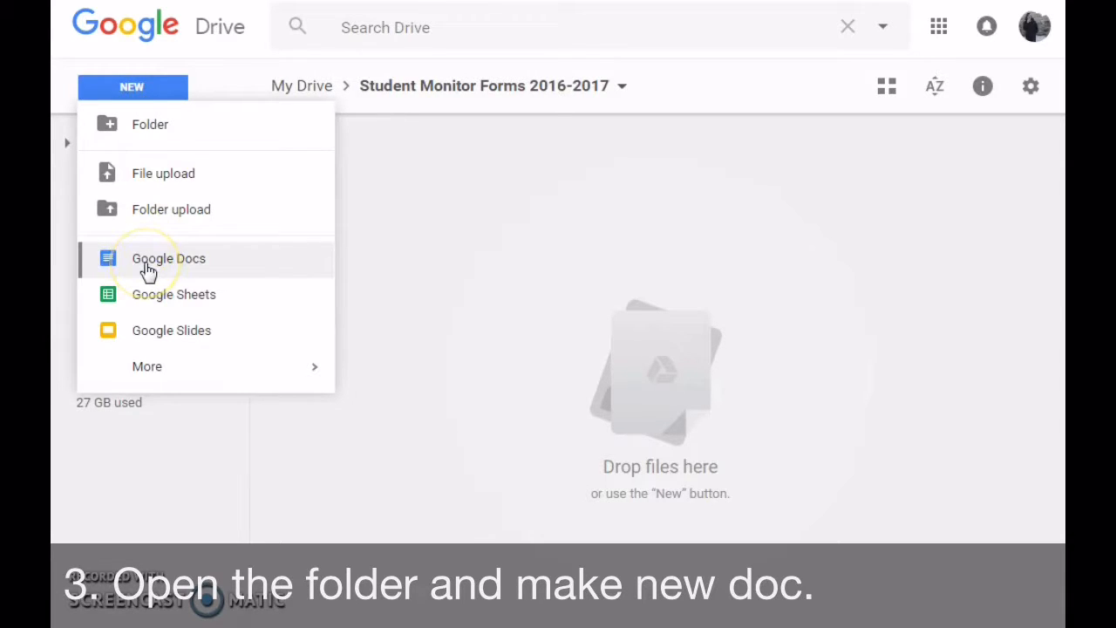
left_click(146, 268)
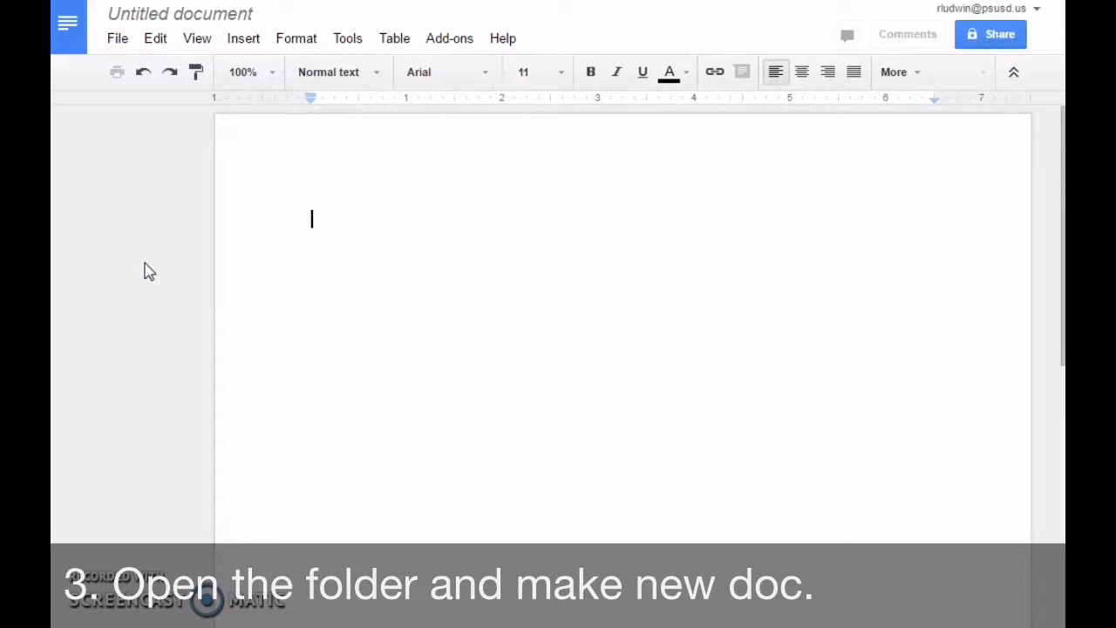
left_click(225, 17)
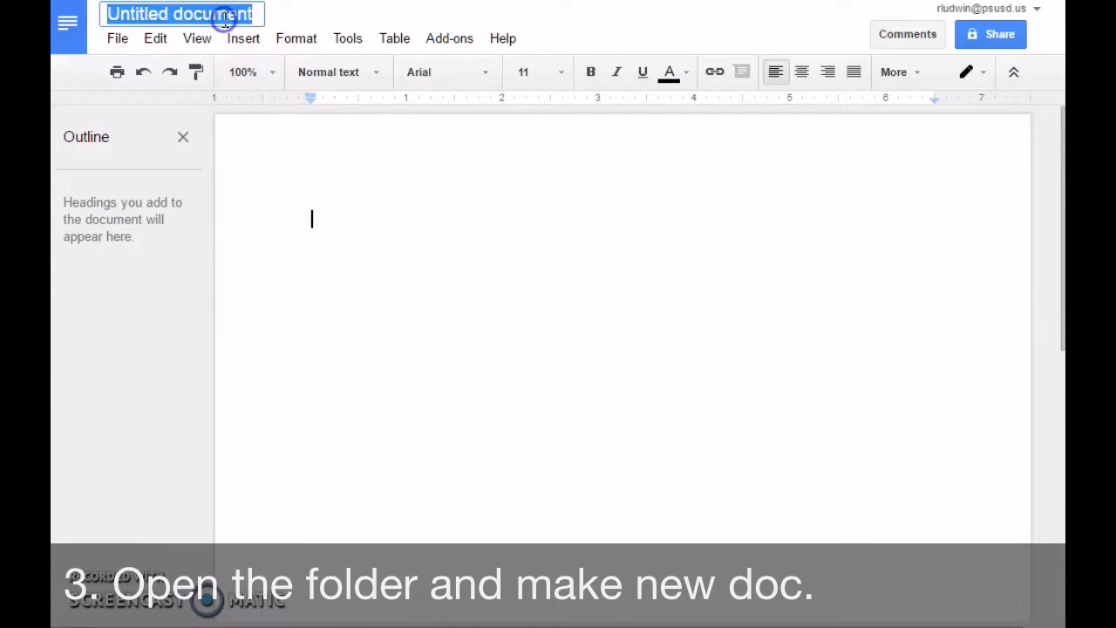
type("Student 1")
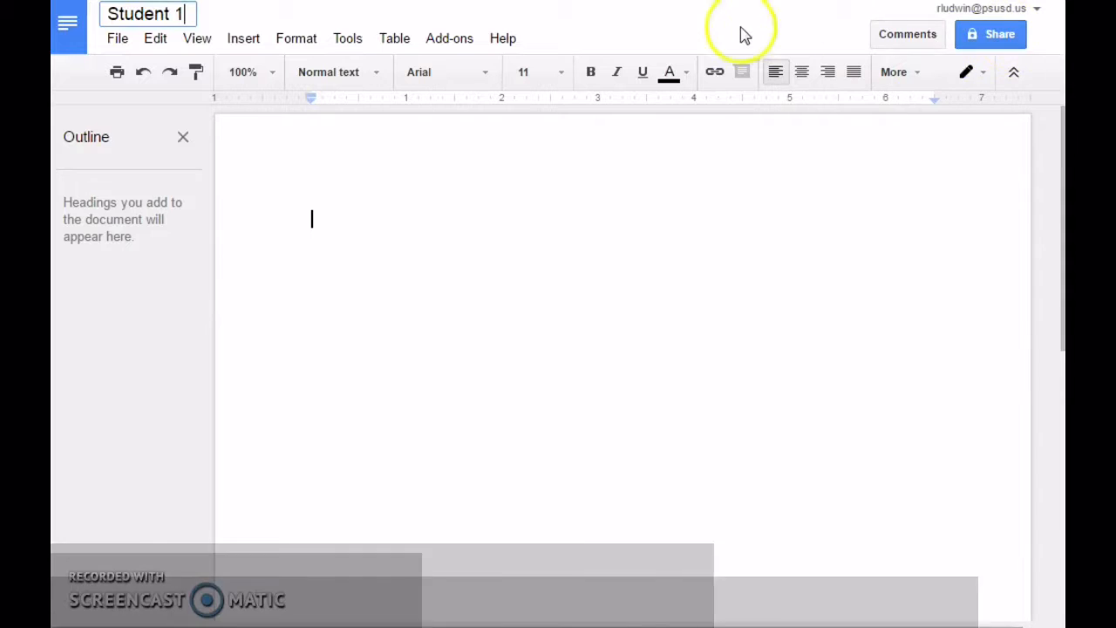
left_click(742, 27)
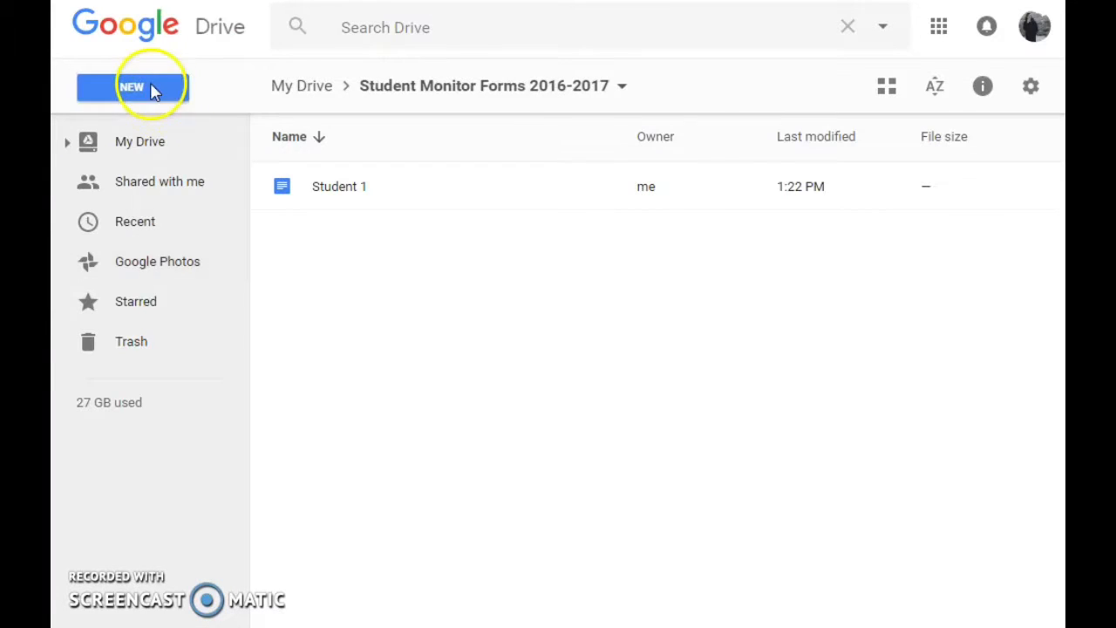
Step: Create another blank Google Doc in the folder, name it Student 2, and close the document
left_click(153, 90)
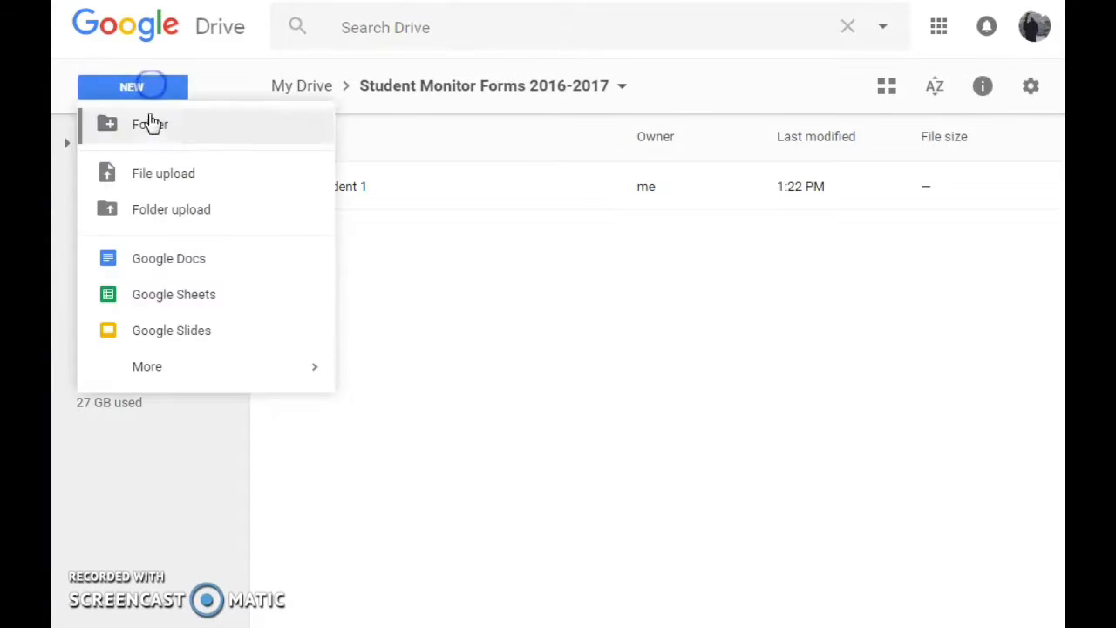
left_click(185, 263)
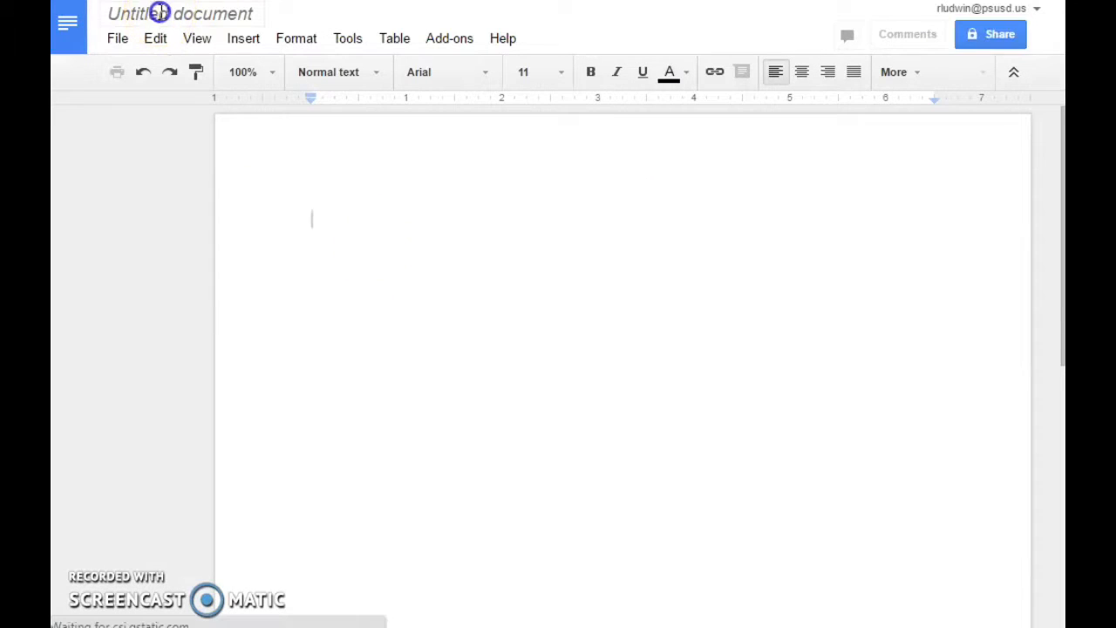
left_click(261, 14)
type("S")
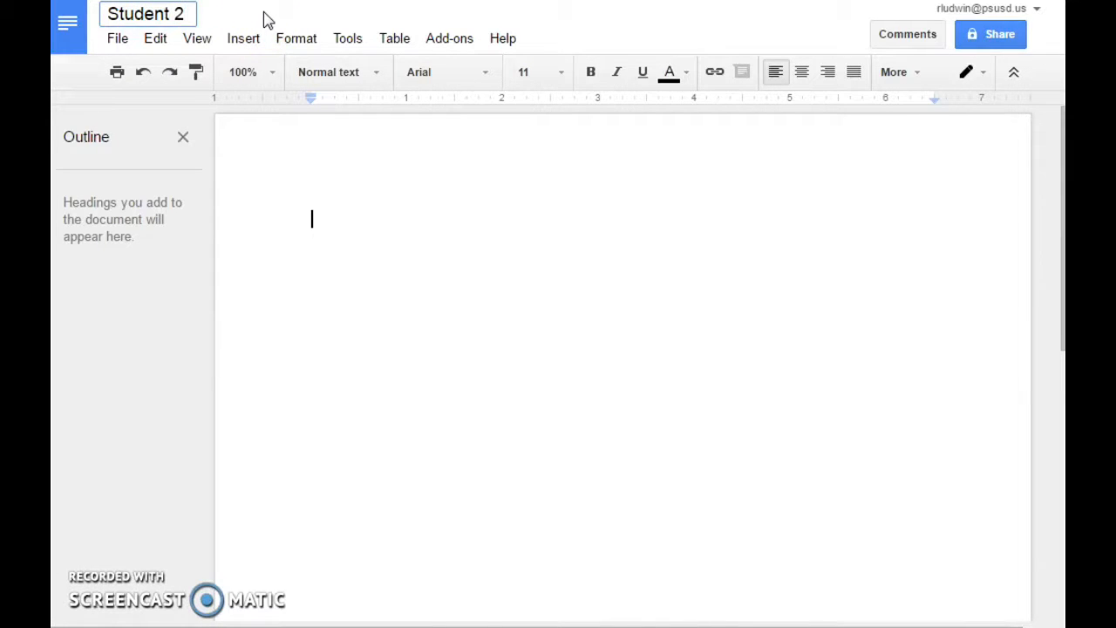
type("tudent 2")
left_click(354, 236)
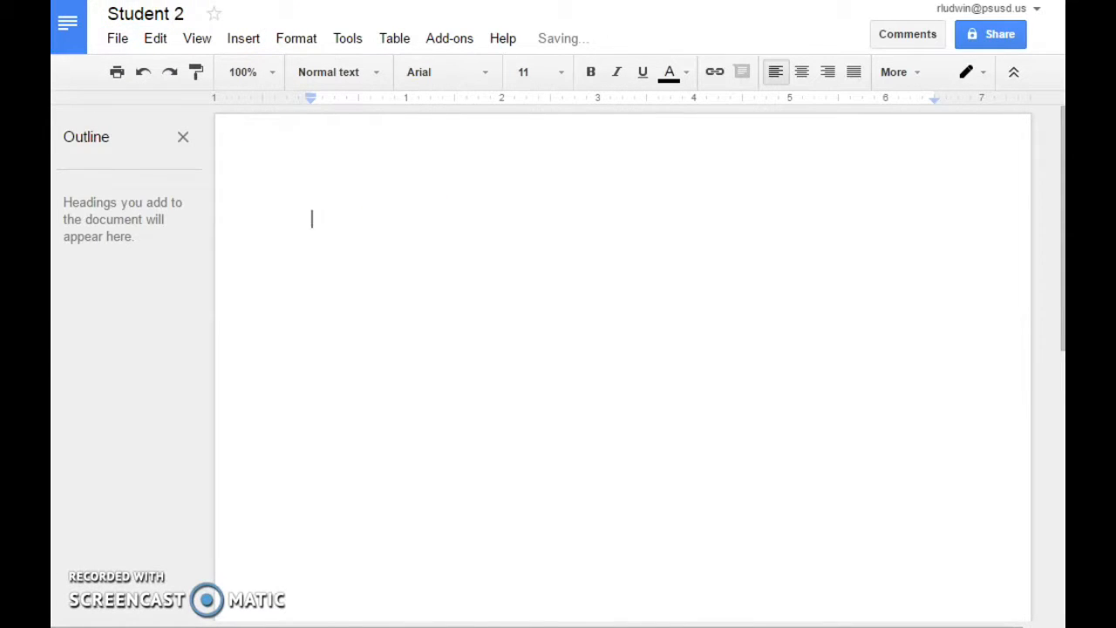
key("ctrl+w")
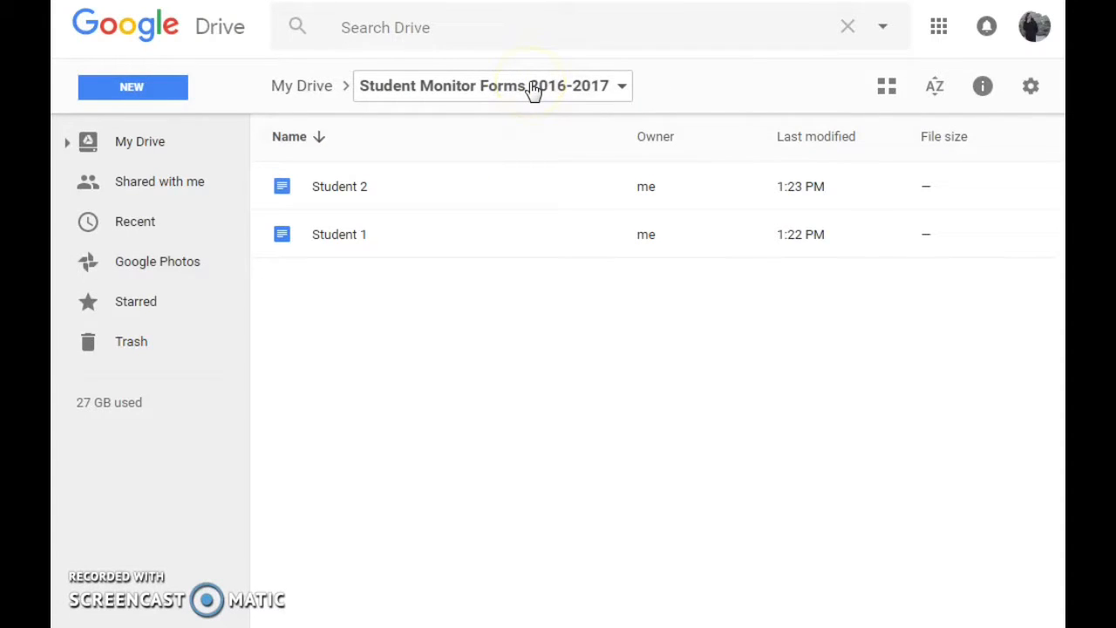
Step: Switch to the Student Monitor Form in Google Forms and open the docAppender add-on's sidebar with the form's questions showing
key("ctrl+Tab")
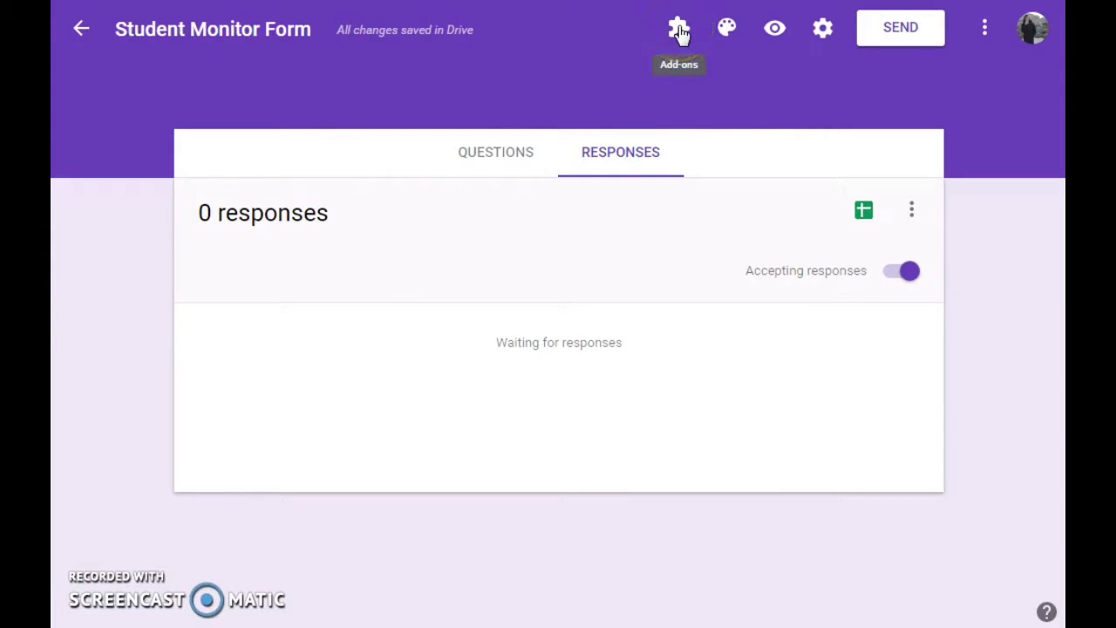
left_click(679, 29)
left_click(708, 91)
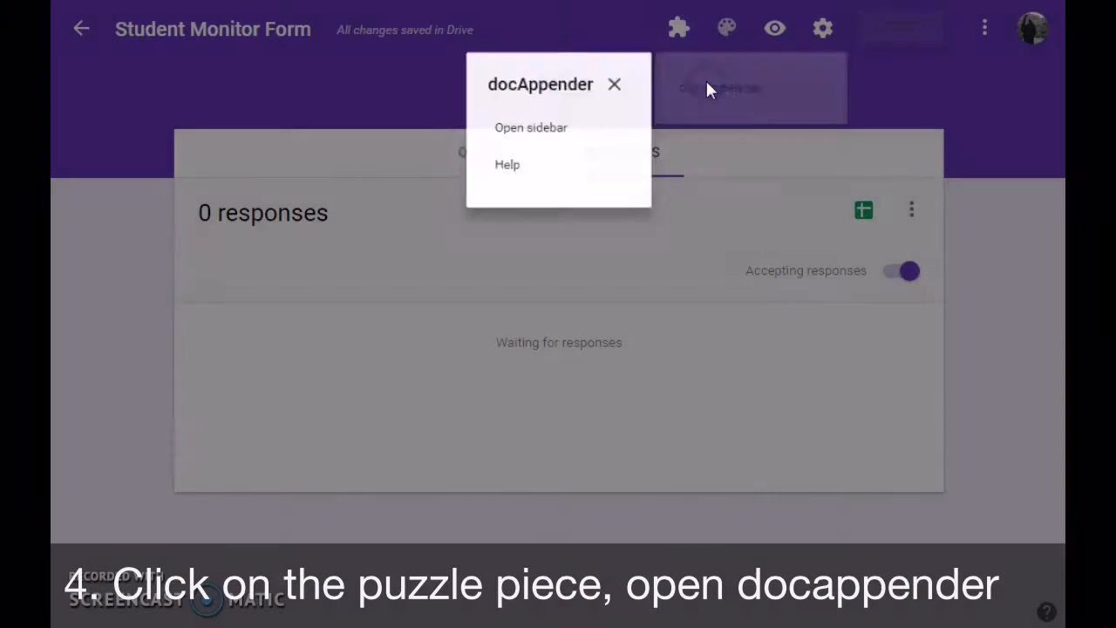
left_click(542, 131)
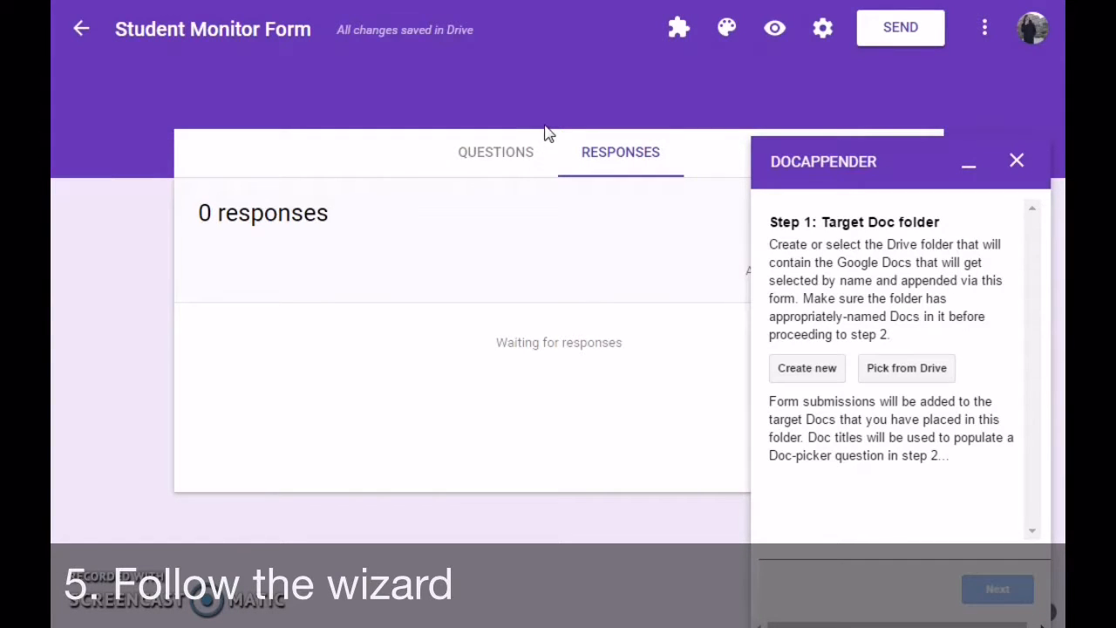
left_click(475, 152)
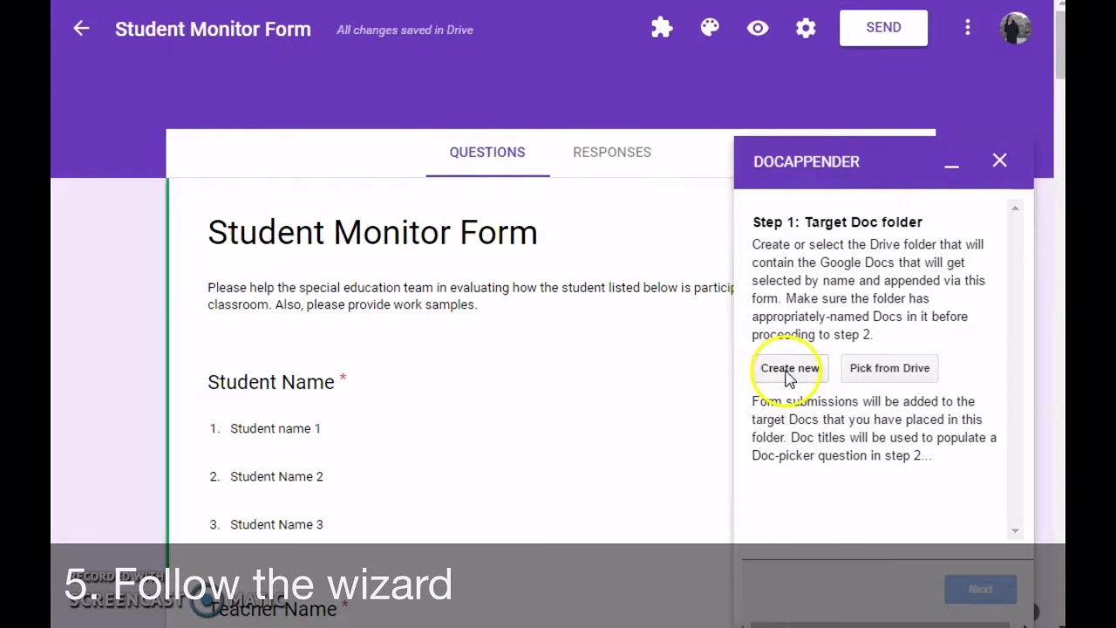
Step: Choose the existing Drive folder Student Monitor Forms 2016-2017 as the target Doc folder and continue to the Doc-picker question
left_click(890, 370)
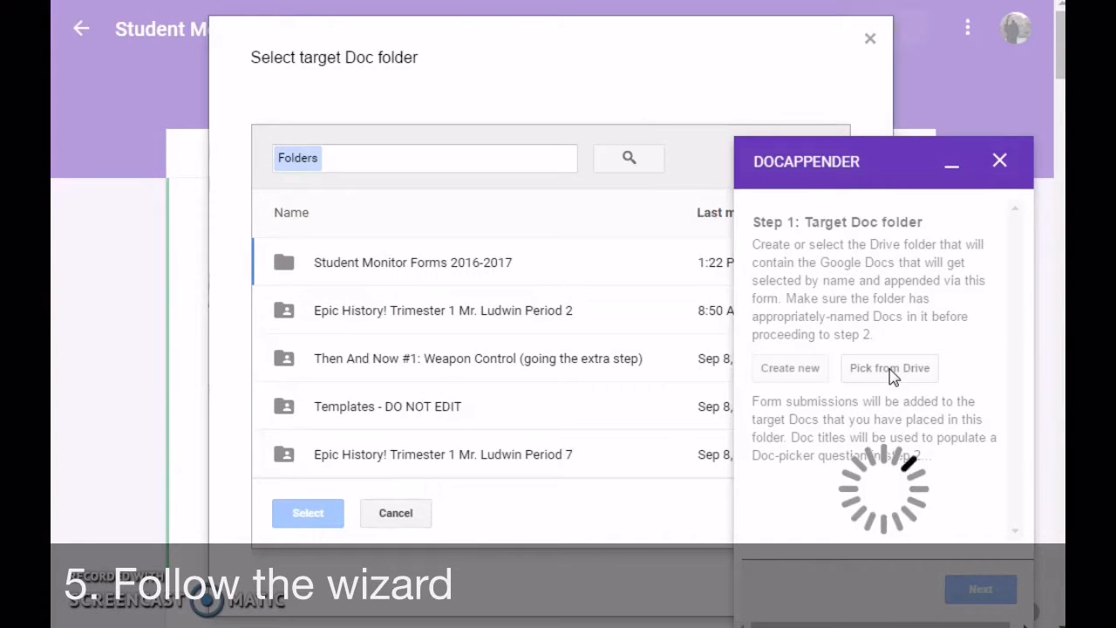
left_click(427, 274)
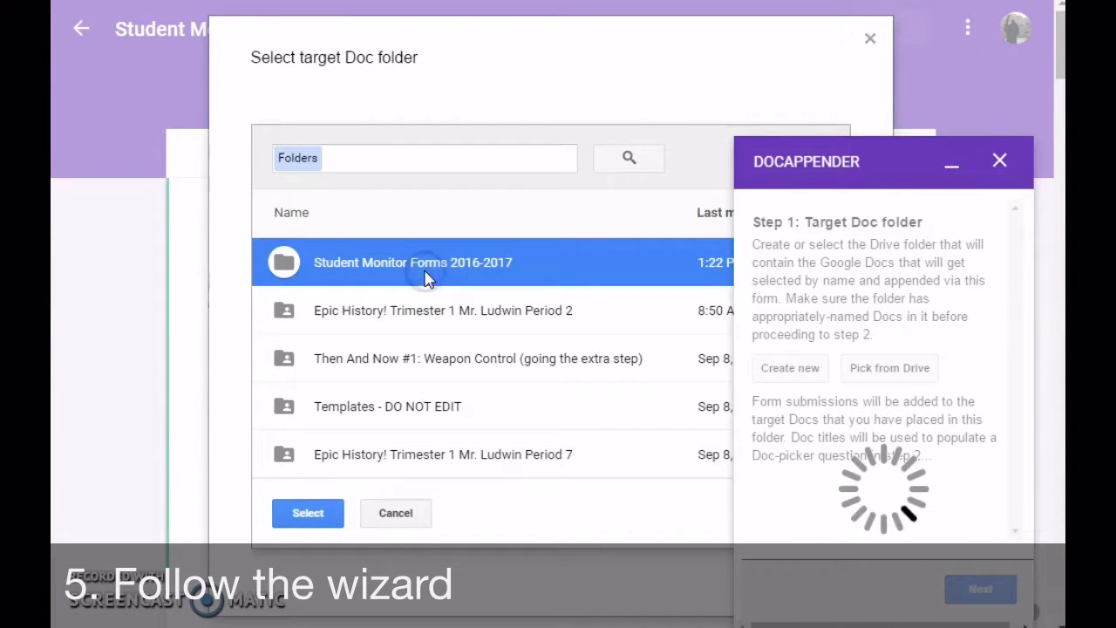
left_click(359, 271)
double_click(325, 267)
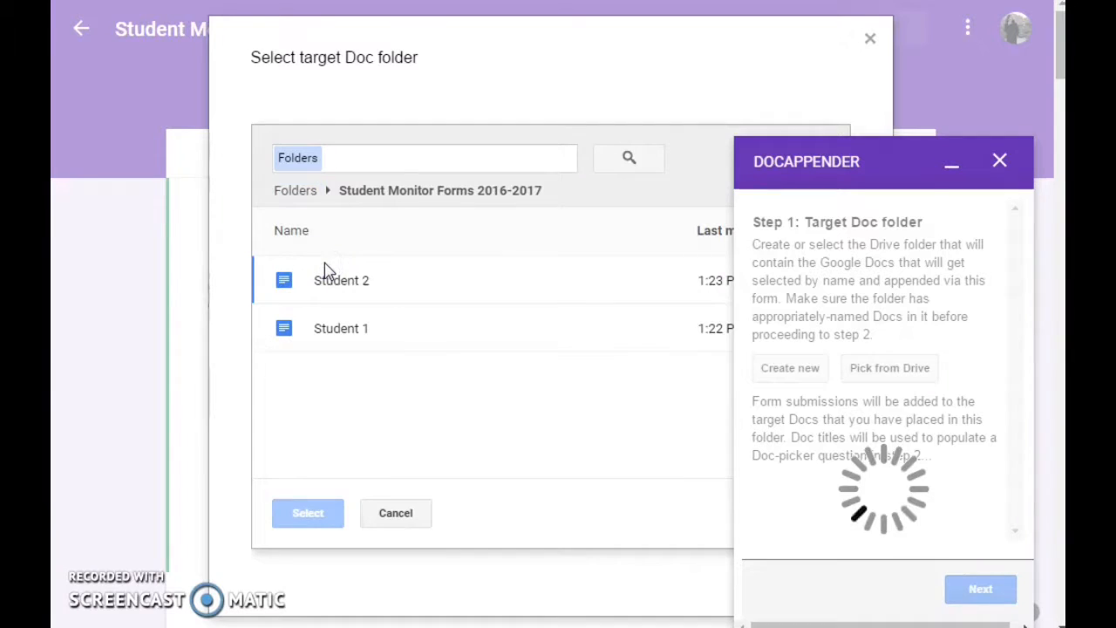
left_click(307, 157)
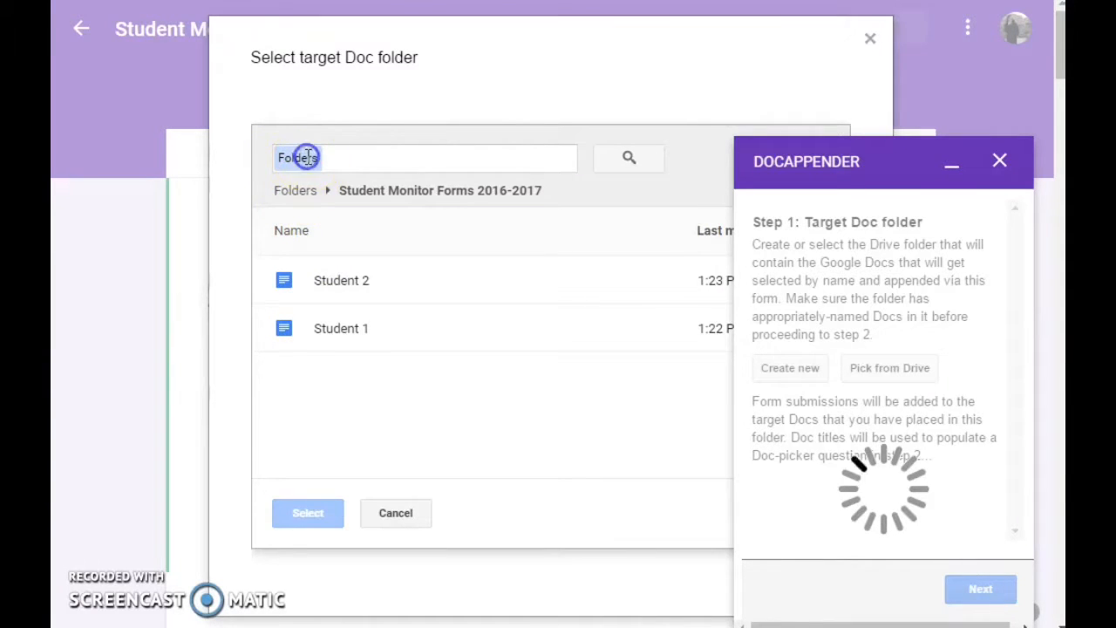
left_click(401, 194)
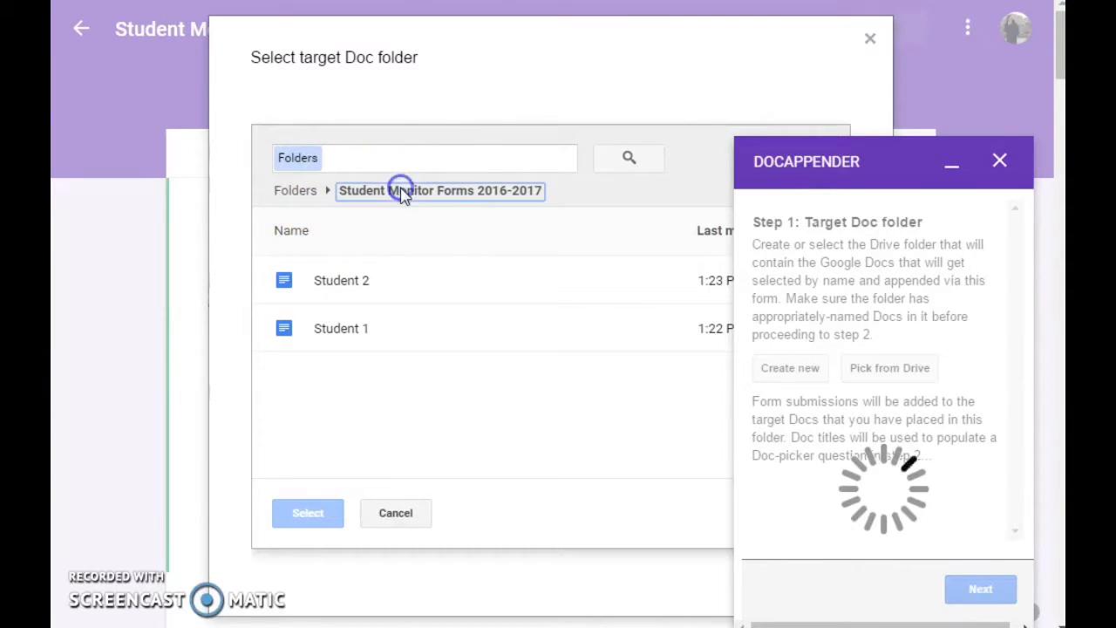
left_click(979, 590)
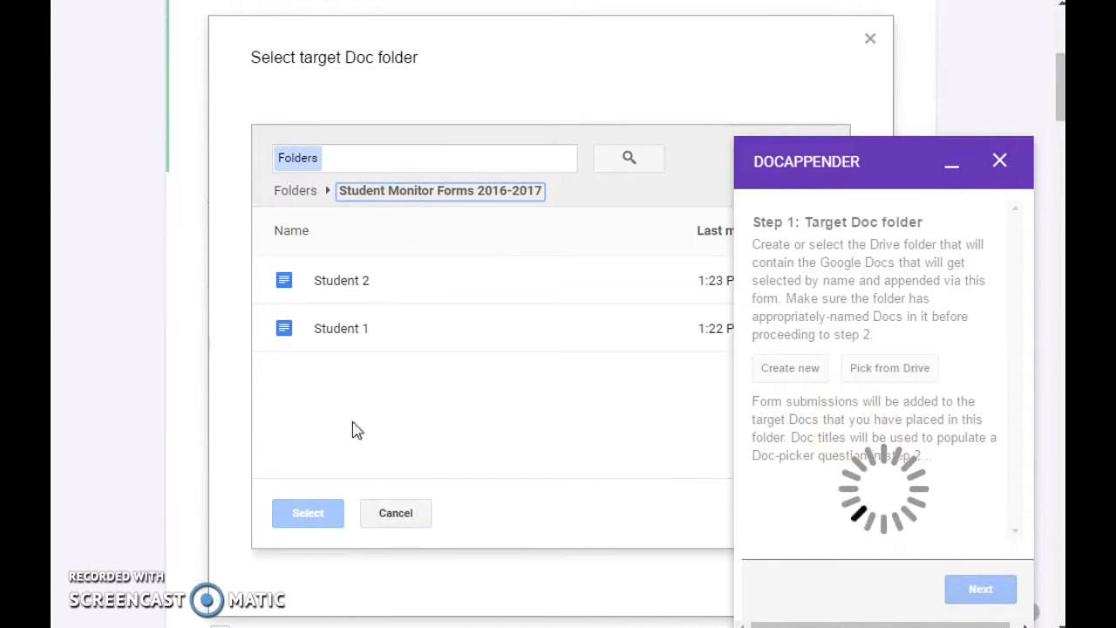
left_click(310, 192)
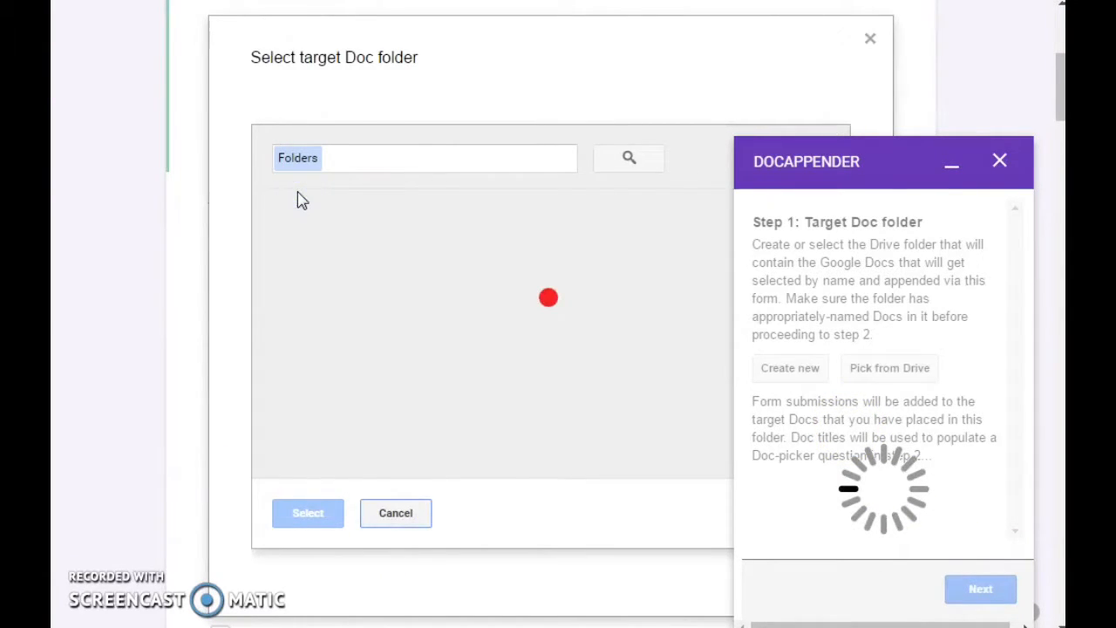
left_click(435, 265)
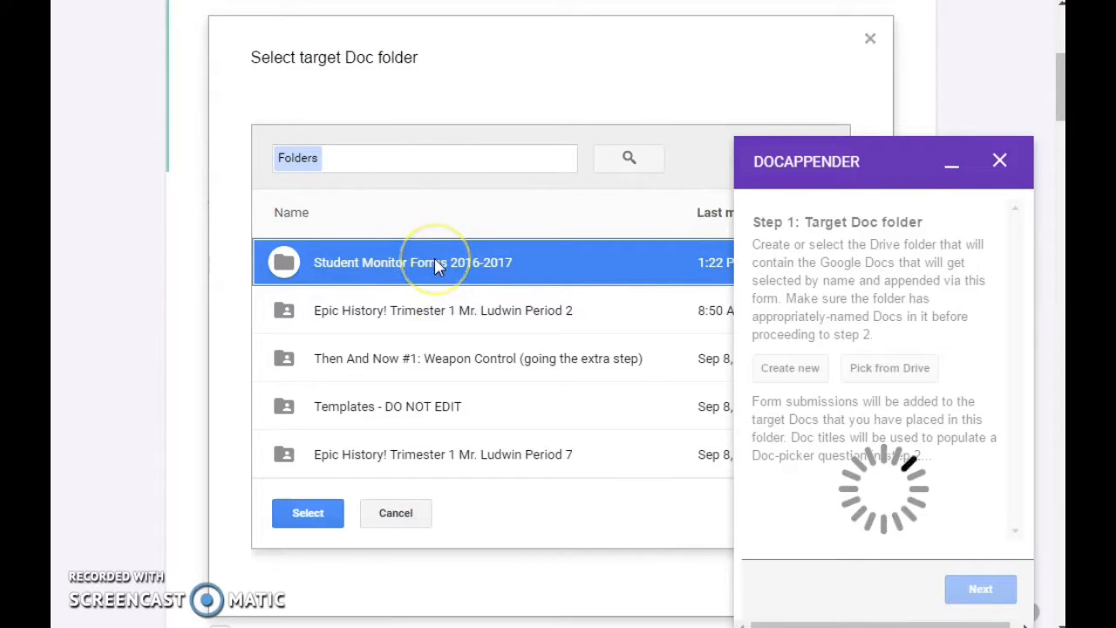
left_click(311, 512)
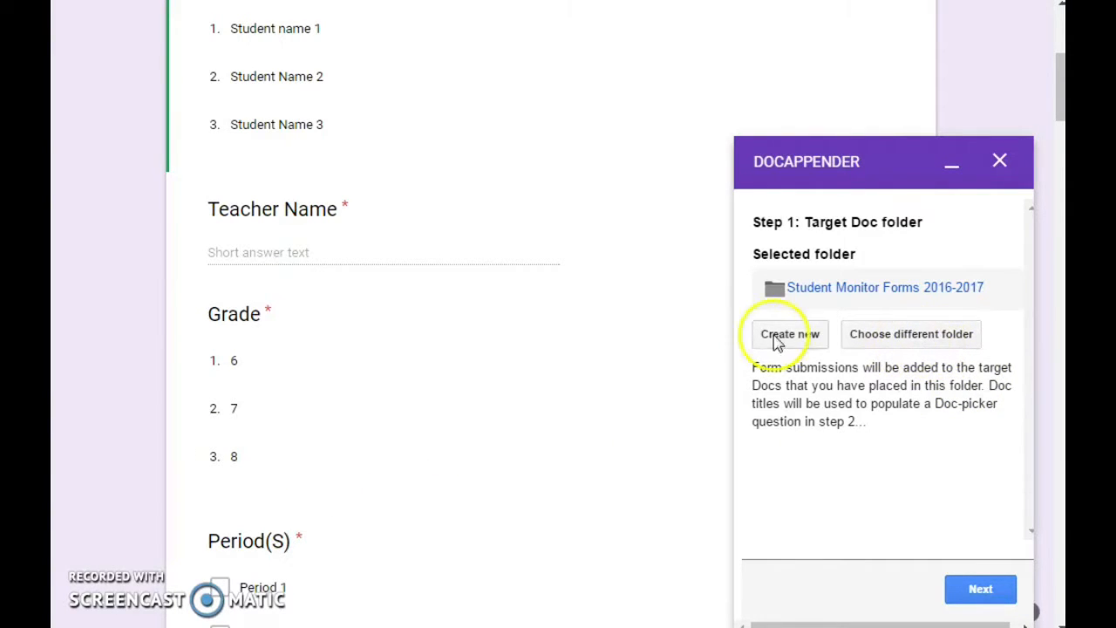
left_click(980, 590)
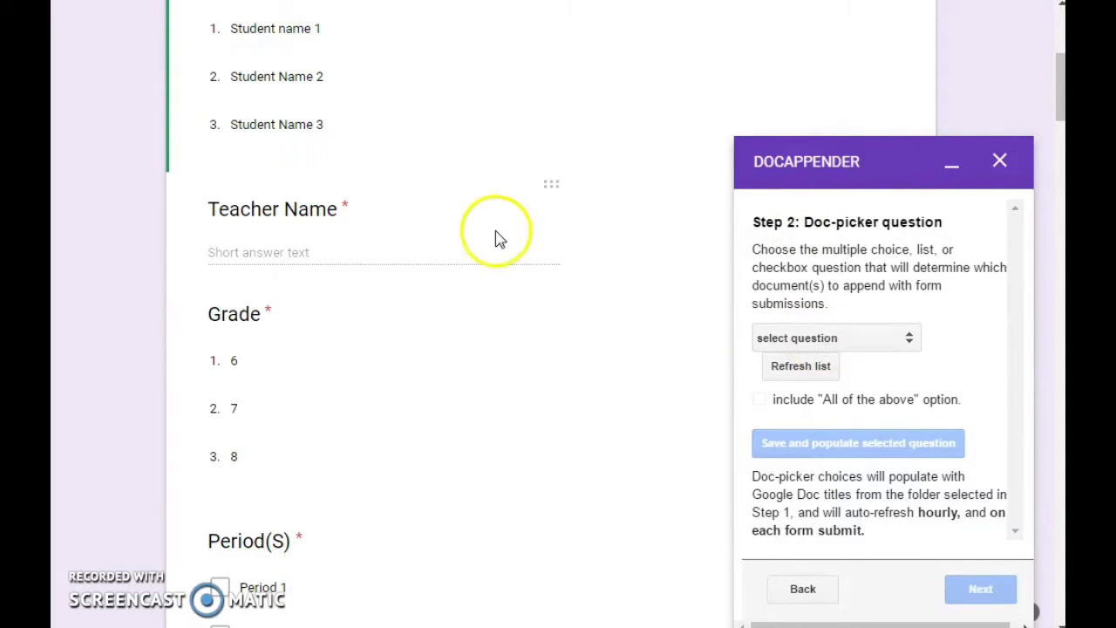
Step: Refresh the question list and choose Student Name as the Doc-picker question
scroll(494, 236, "up", 1)
left_click(852, 342)
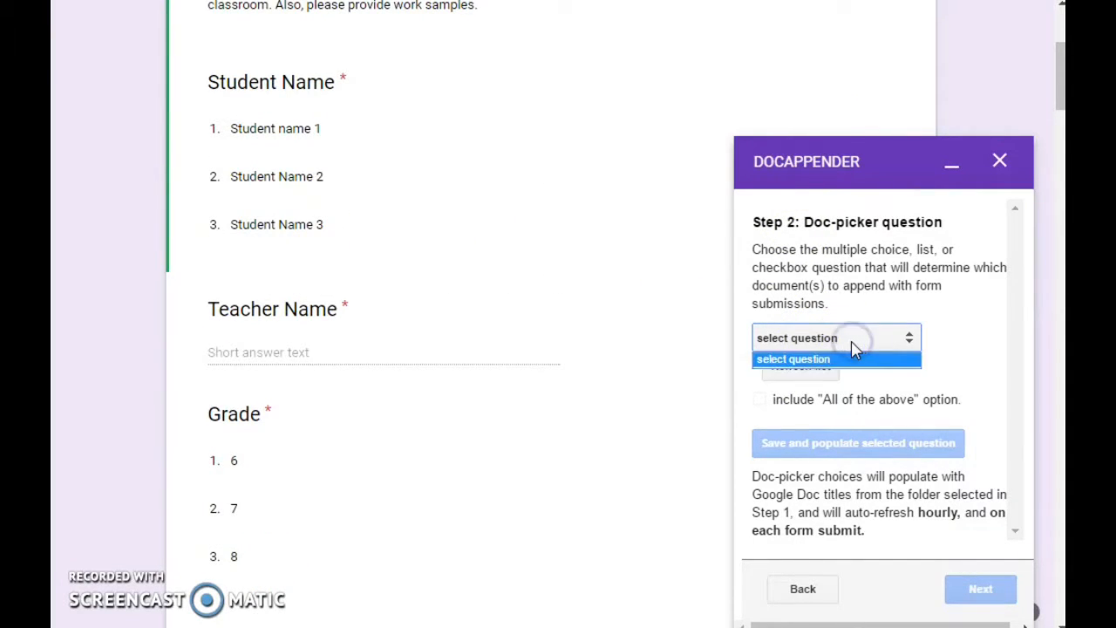
left_click(851, 358)
left_click(794, 366)
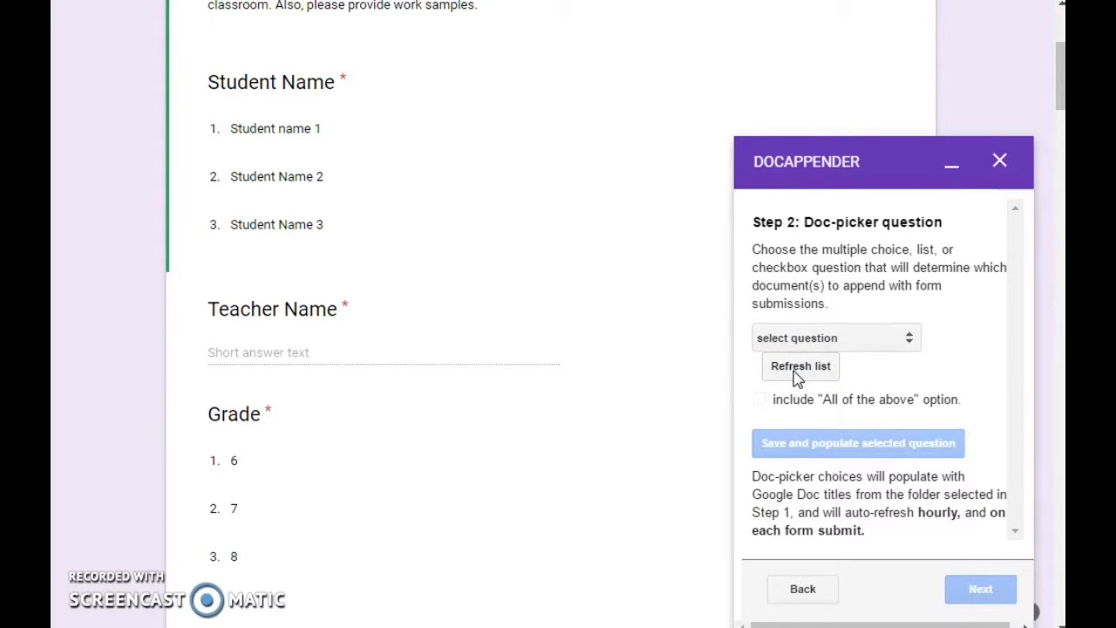
left_click(312, 84)
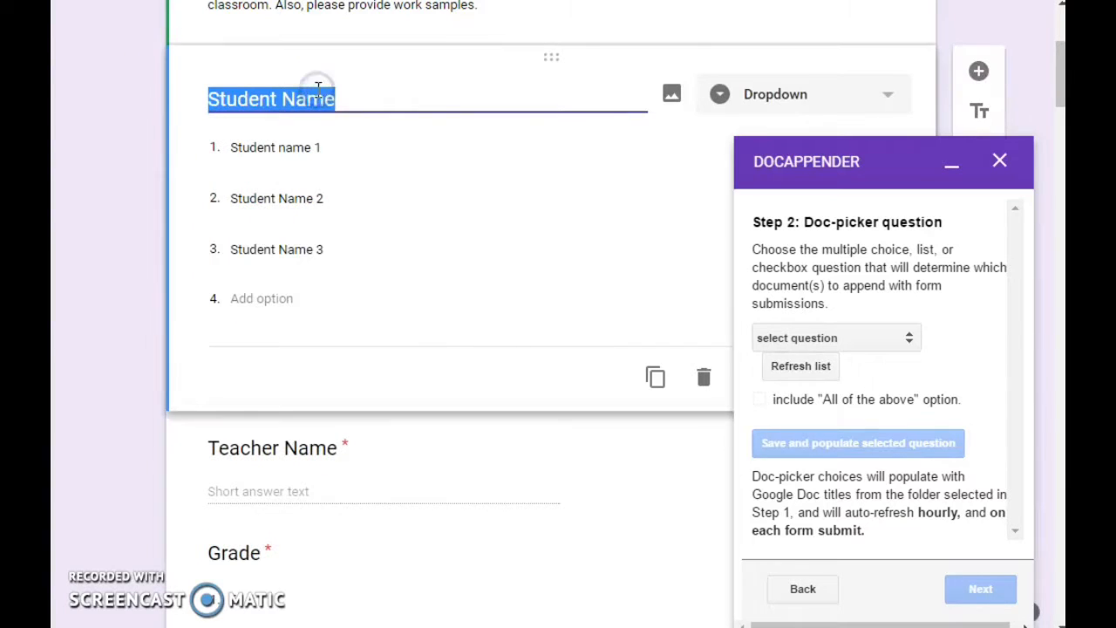
left_click(899, 337)
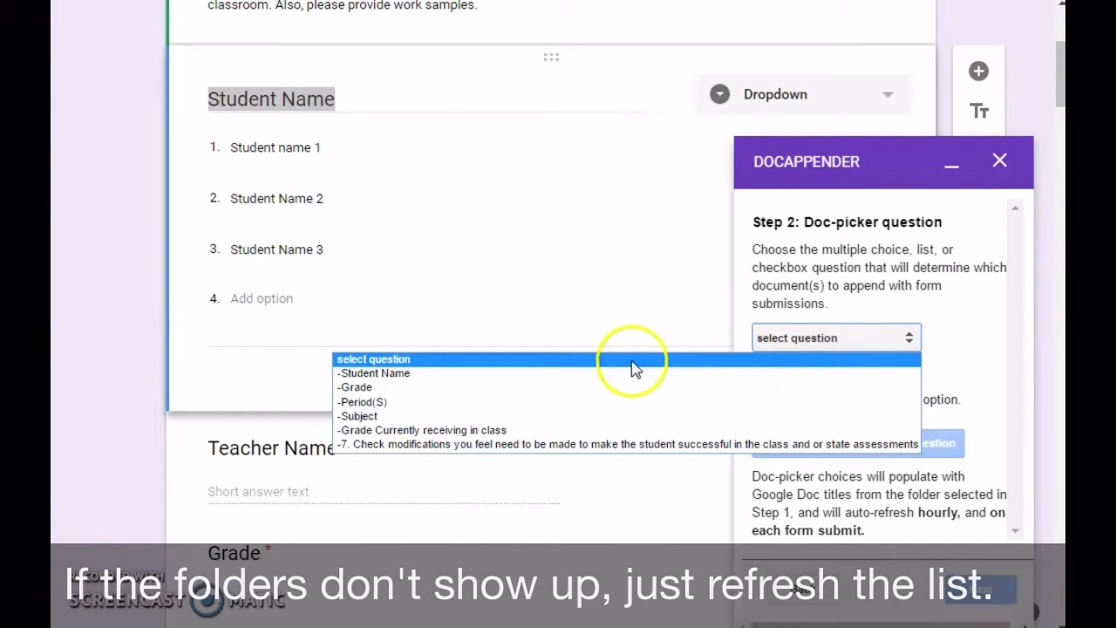
left_click(446, 374)
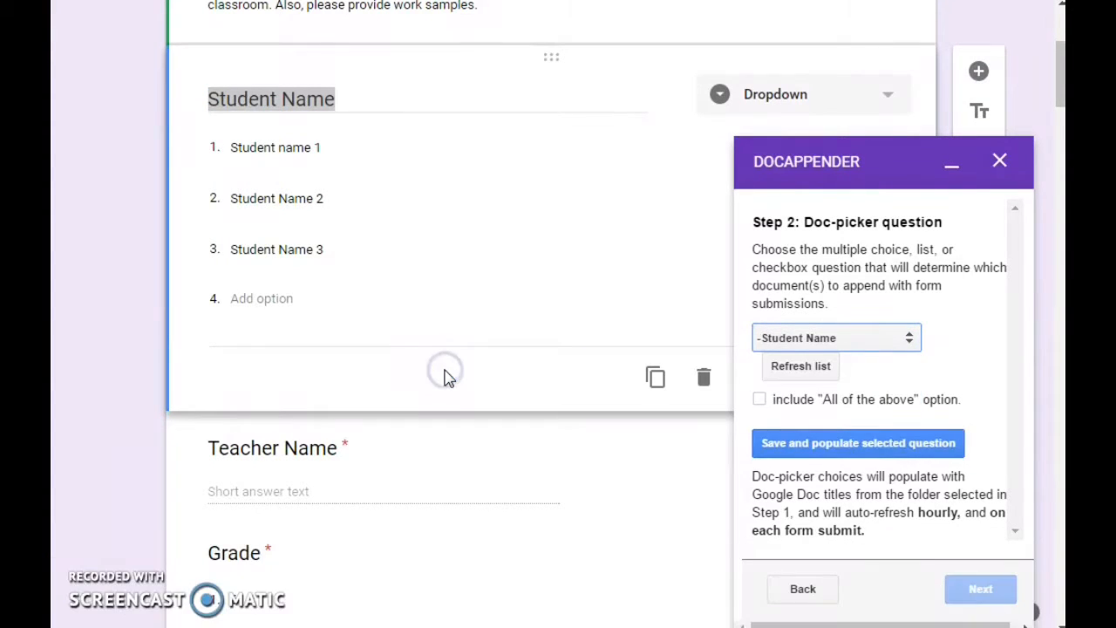
Step: Save and populate the Student Name question with the folder's Doc titles, then continue to the form values selection
left_click(935, 376)
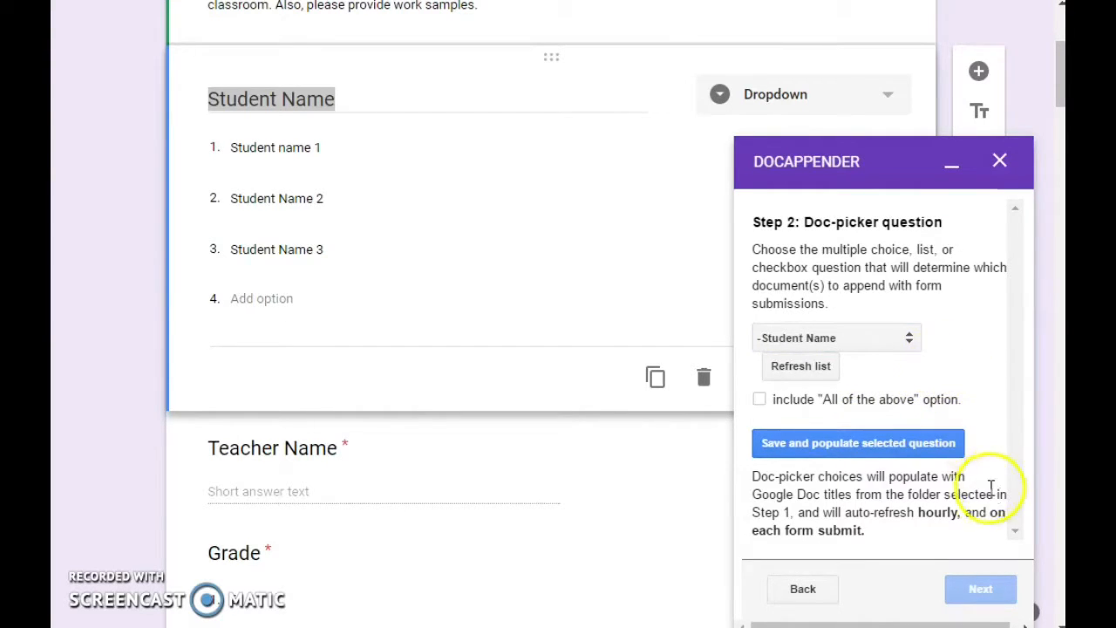
left_click(837, 450)
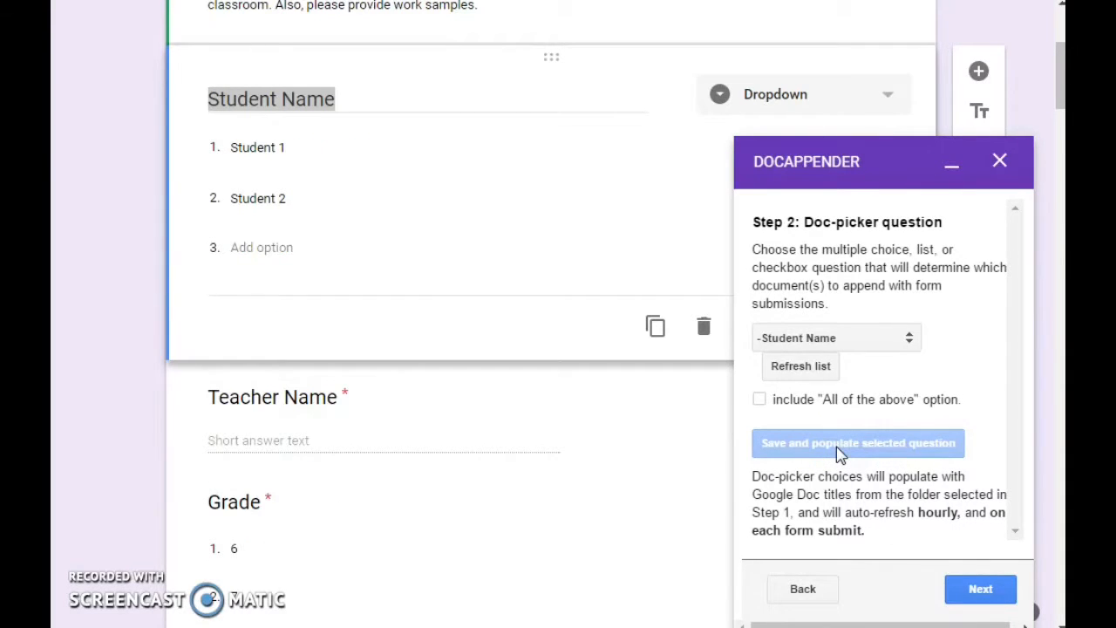
left_click(967, 590)
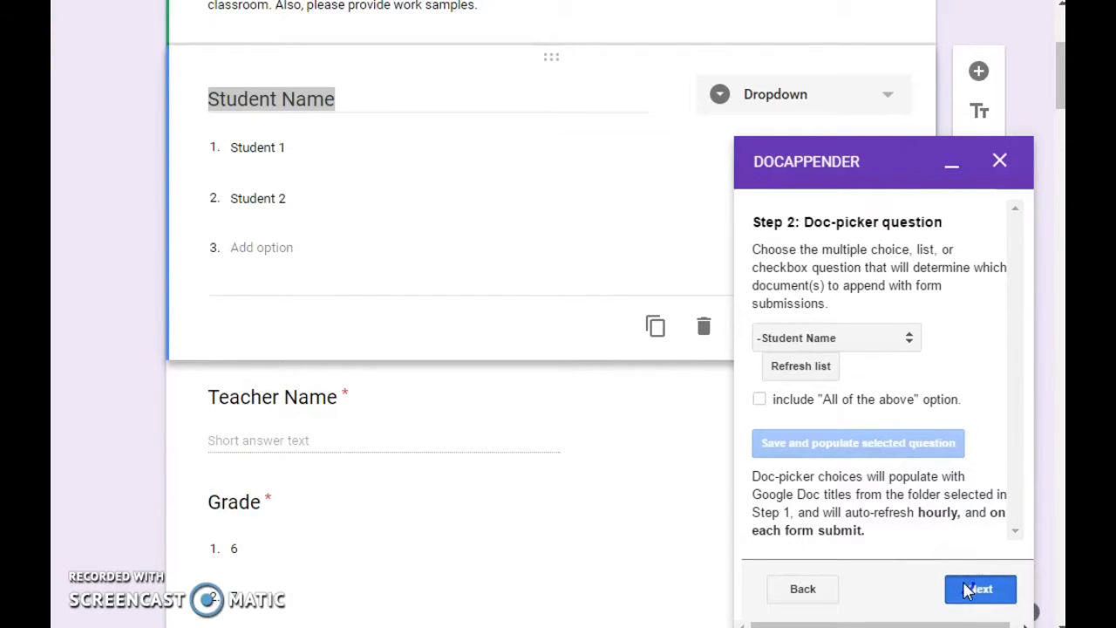
left_click(968, 589)
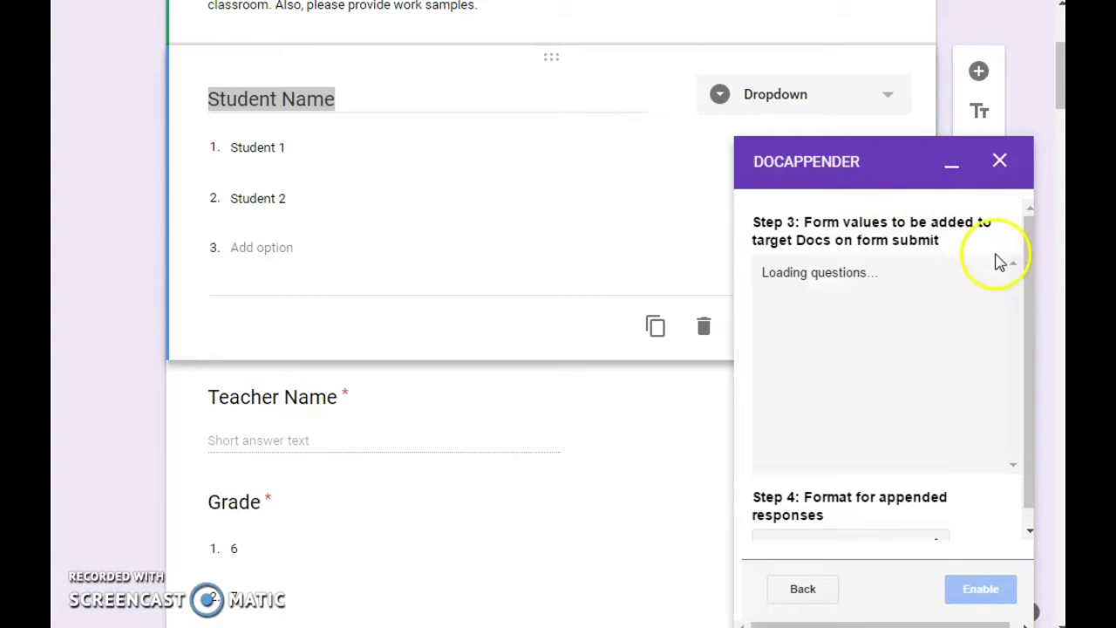
Step: Include the form values from Timestamp through the first Link to work sample, plus the Subject after it, in the target Docs
left_click(769, 275)
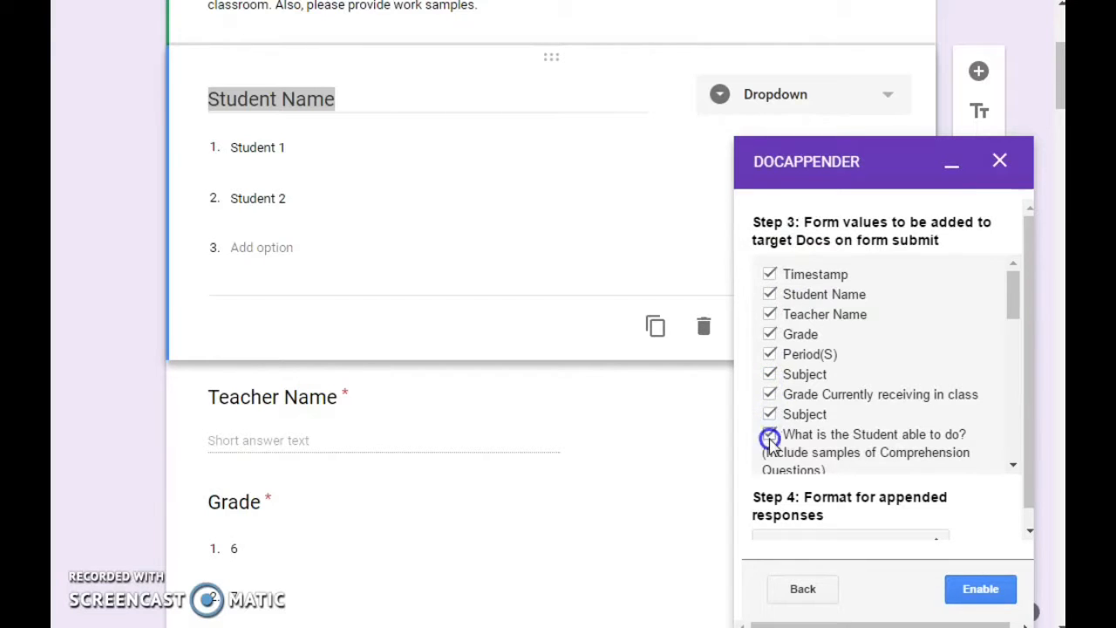
scroll(765, 401, "down", 4)
scroll(763, 406, "up", 2)
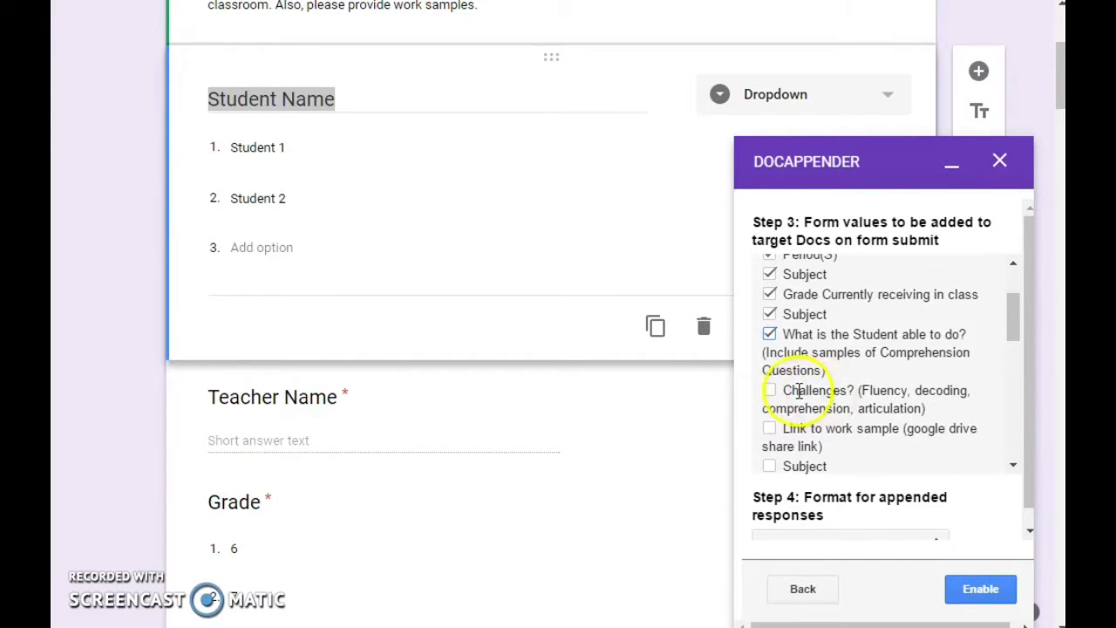
left_click_drag(770, 391, 768, 417)
left_click(768, 390)
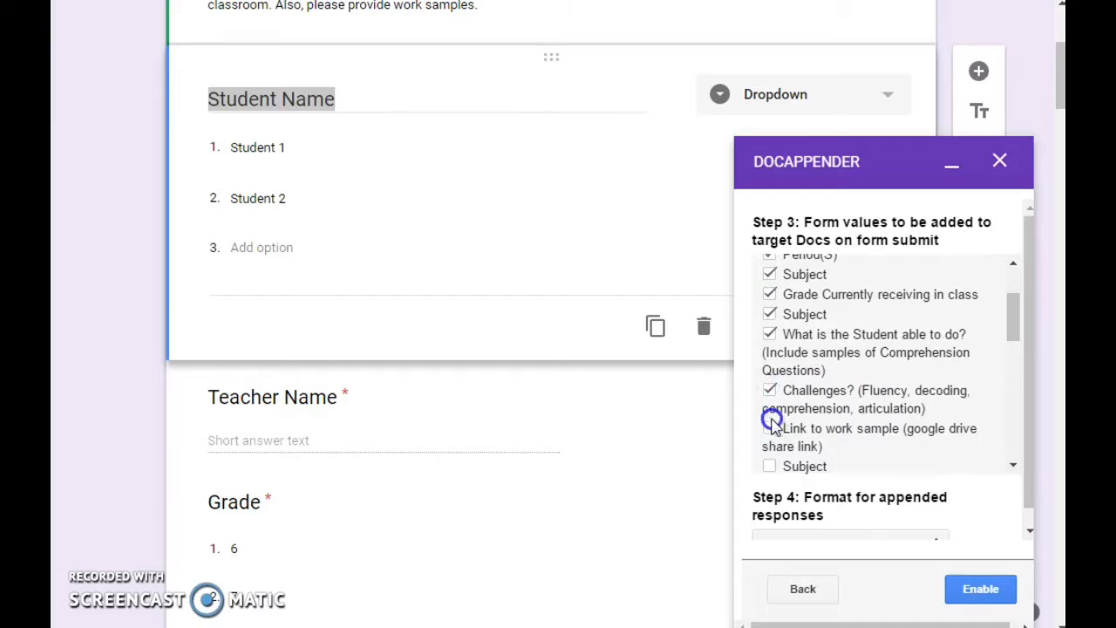
Step: Include the written-work ability, writing Challenges, Link to work sample, work-samples ability and computation Challenges questions in the appended values
scroll(772, 436, "down", 4)
left_click(769, 287)
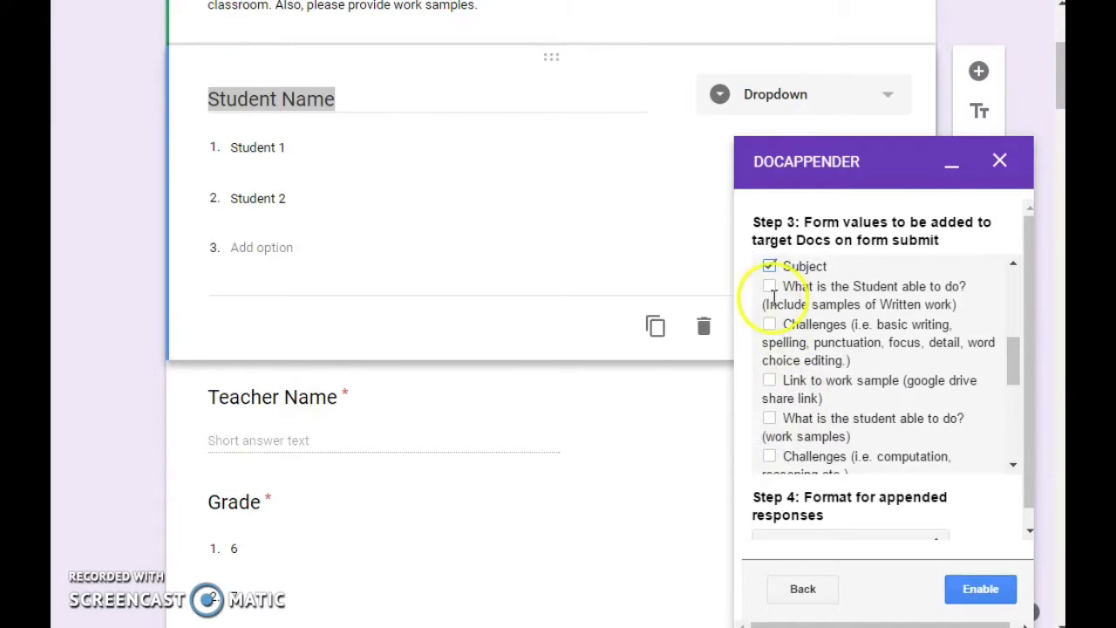
left_click(767, 326)
left_click(769, 381)
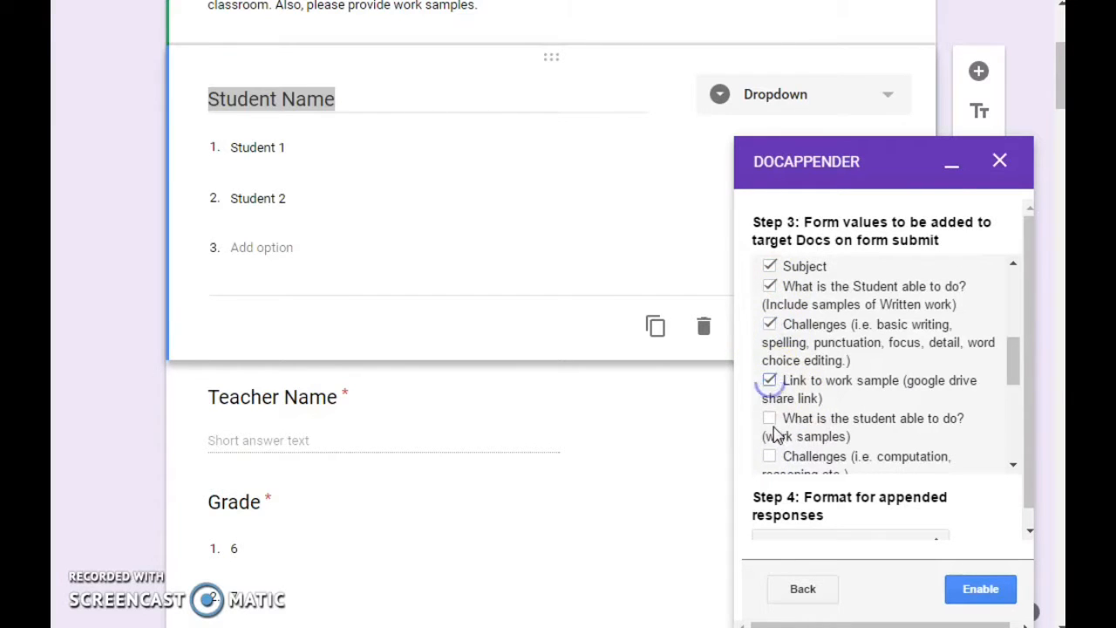
left_click(771, 456)
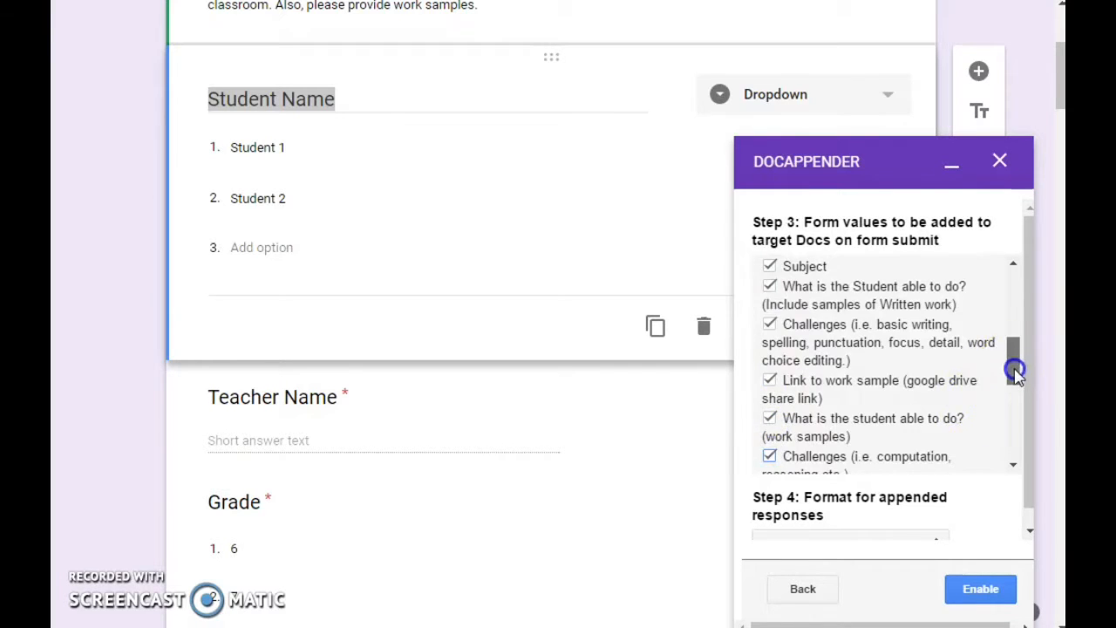
Step: Include the Link to work sample after the computation Challenges and questions 4 to 7 in the appended values
left_click_drag(1015, 369, 1014, 394)
left_click(771, 355)
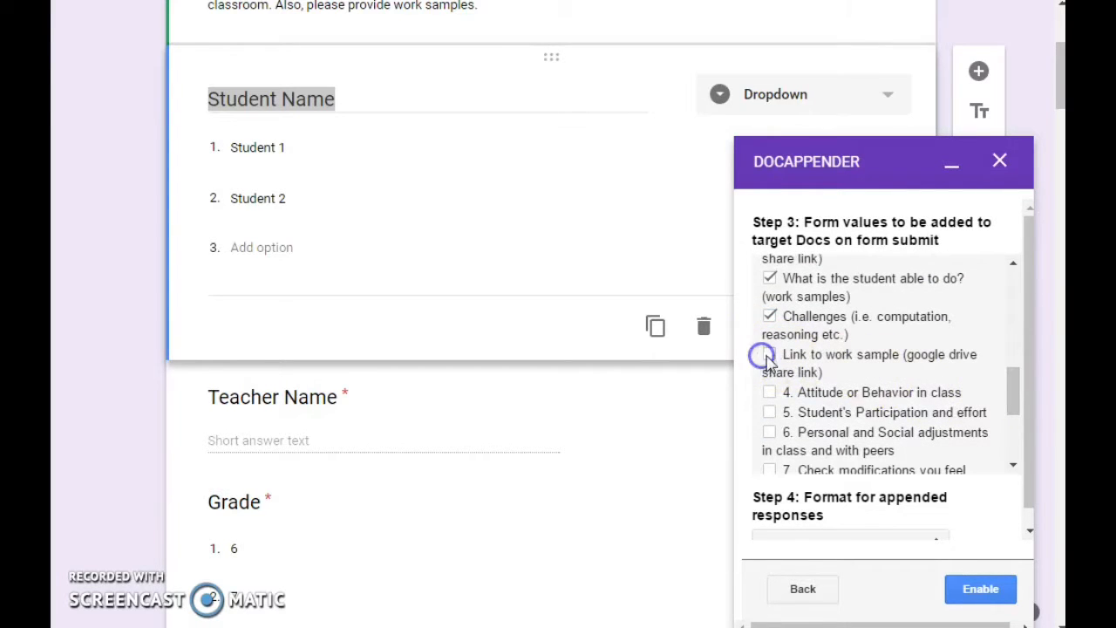
left_click(770, 392)
left_click(769, 411)
left_click(769, 432)
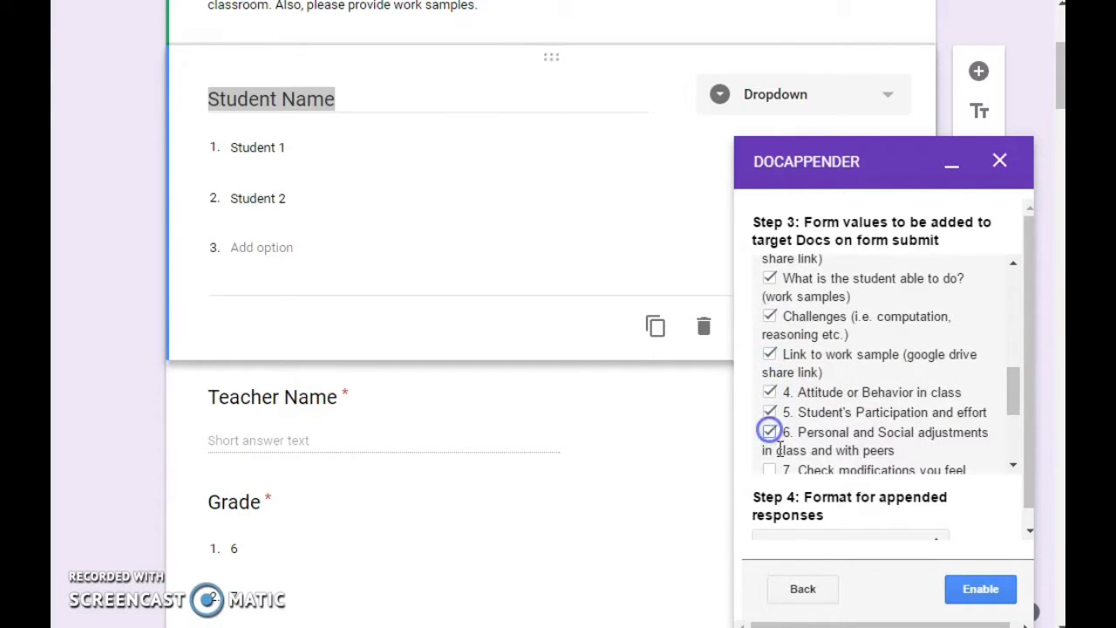
left_click(769, 470)
Step: Include questions 8 to 10 and Link to current grade print out in the appended values
left_click_drag(1015, 405, 1002, 456)
left_click(770, 358)
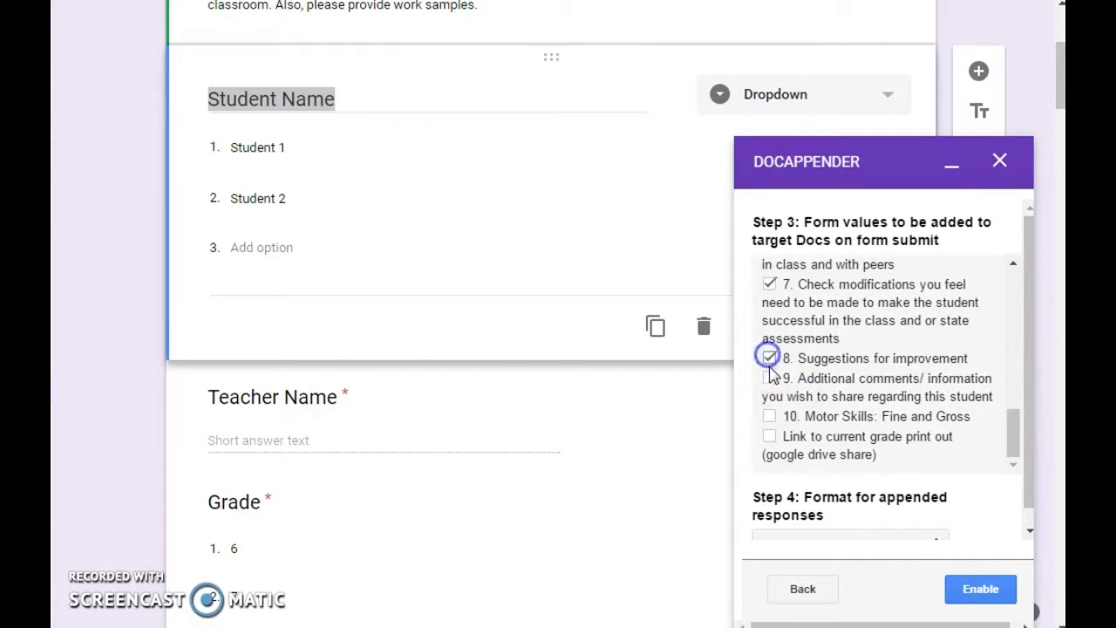
left_click(769, 378)
left_click(769, 416)
left_click(769, 435)
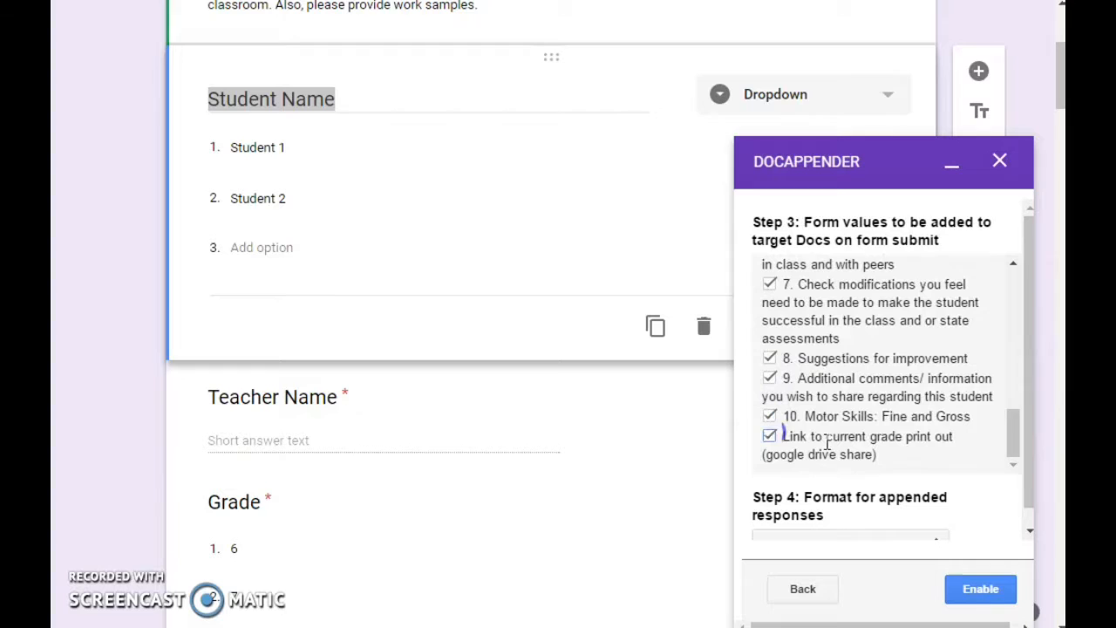
Step: Set the format for appended responses to Separate bulleted lists and enable docAppender
left_click(1015, 449)
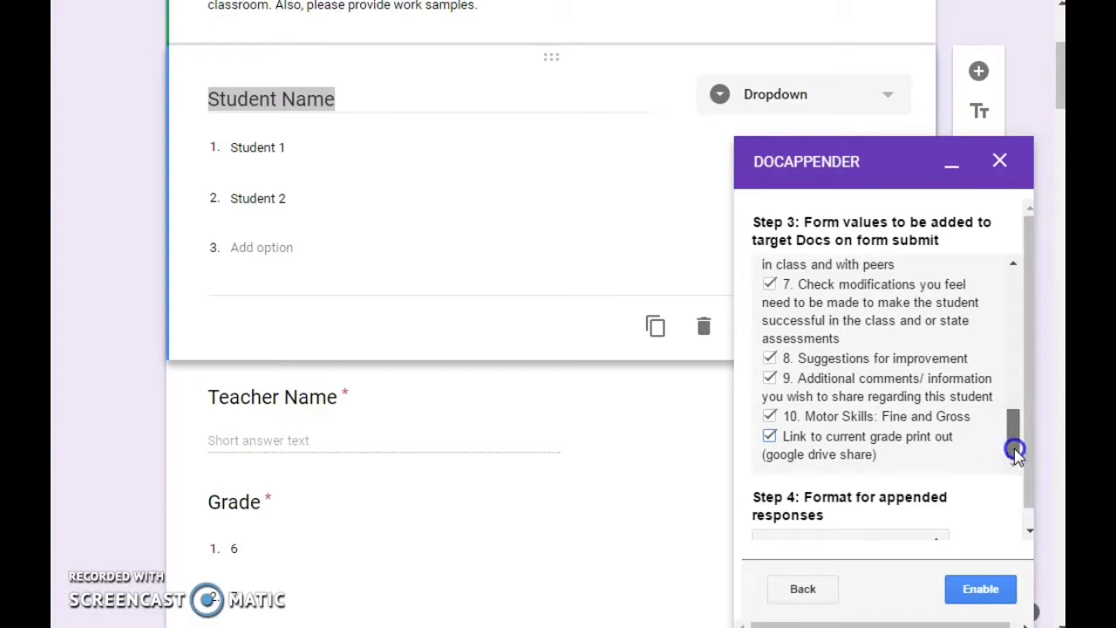
left_click(1029, 530)
left_click(936, 536)
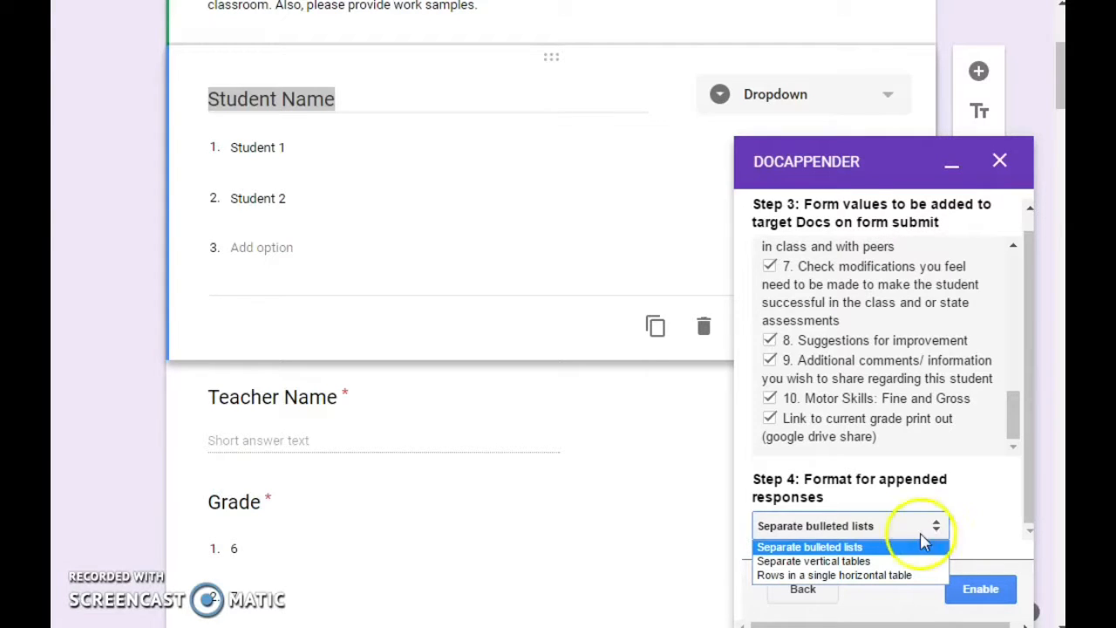
left_click(803, 547)
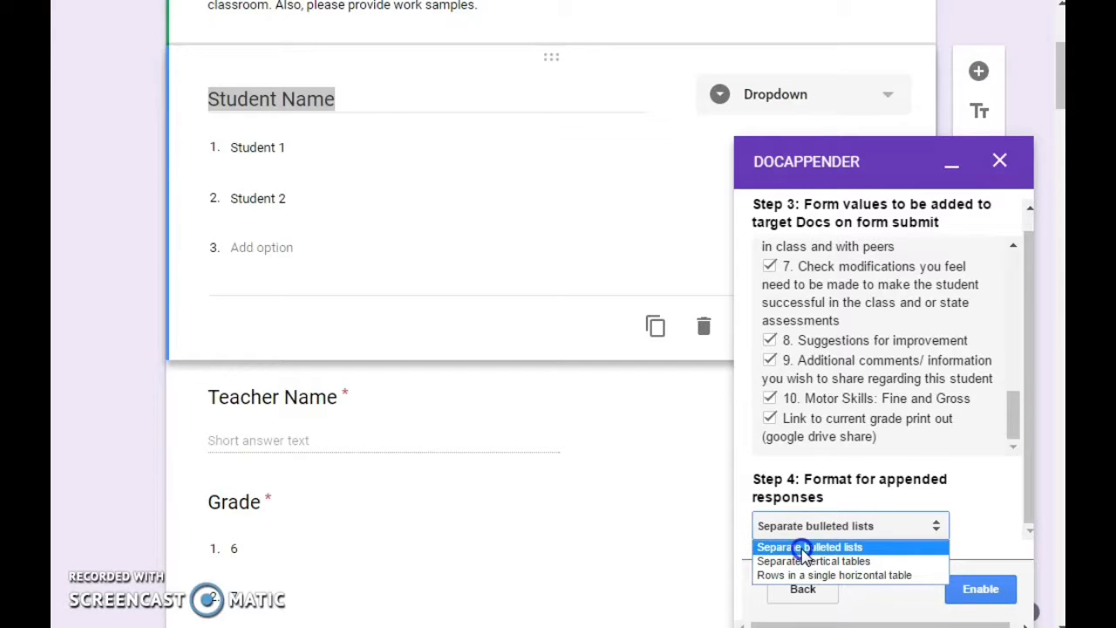
left_click(803, 549)
left_click(972, 591)
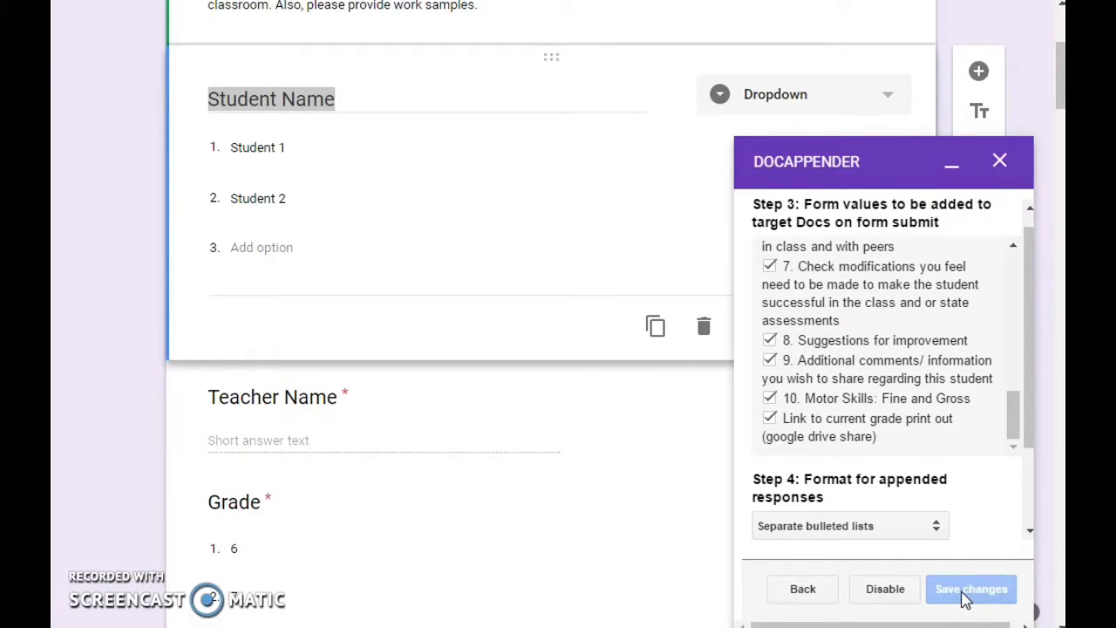
Step: Review the reminder below the response format setting and minimize the docAppender sidebar
left_click(780, 592)
left_click_drag(1024, 428, 1022, 528)
left_click(685, 442)
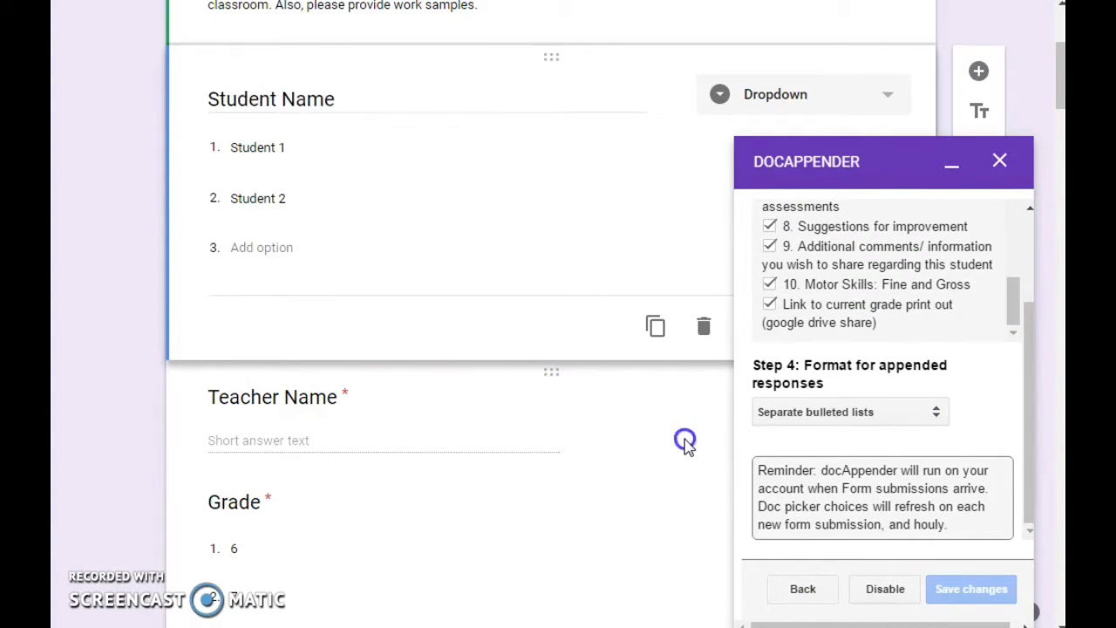
left_click(952, 166)
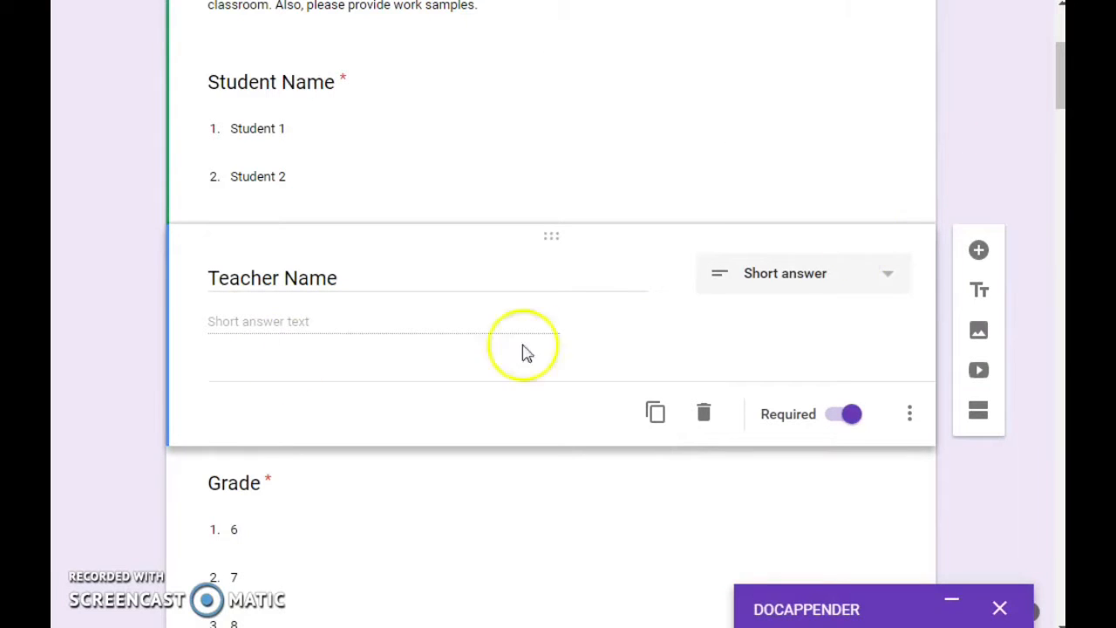
Step: Preview the Student Monitor Form, choose Student 1 as the student and fill in the teacher's name
scroll(1034, 227, "up", 3)
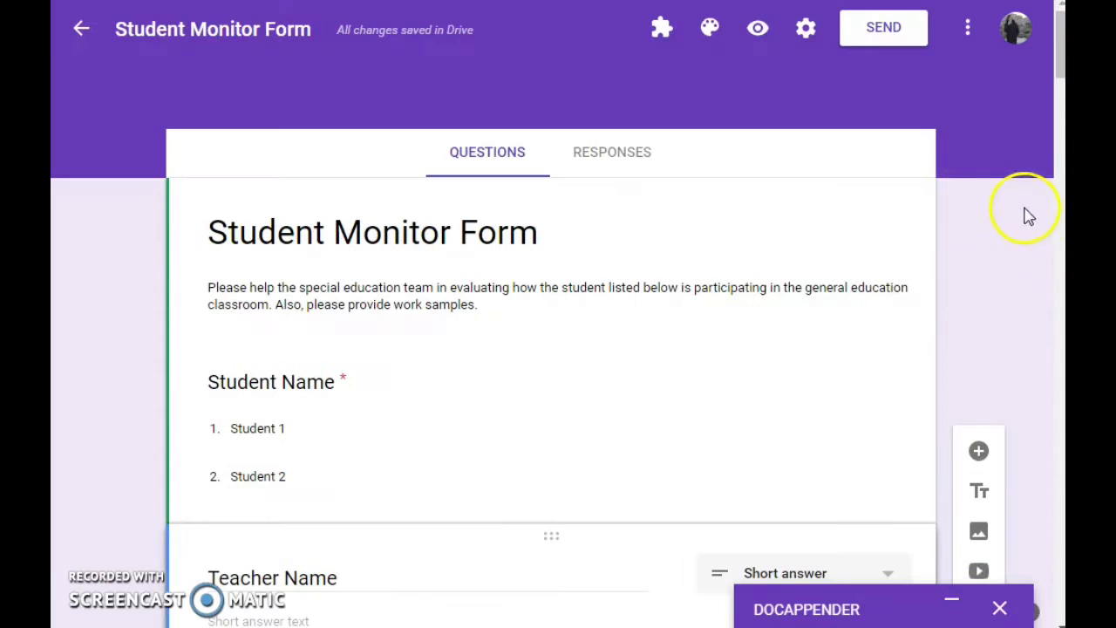
left_click(756, 33)
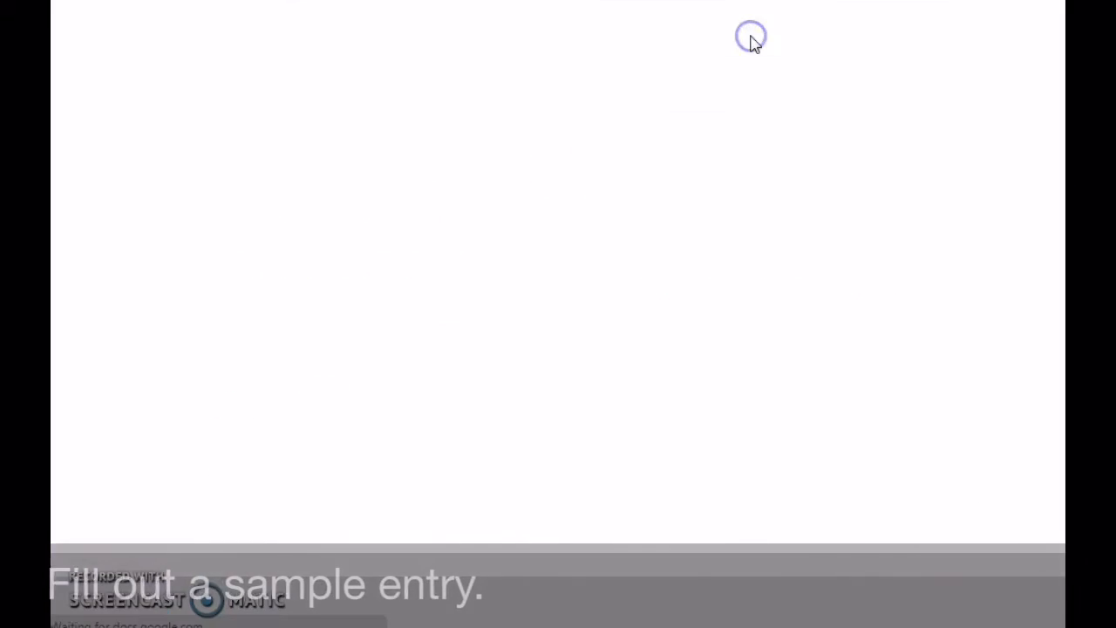
left_click(357, 451)
left_click(316, 508)
left_click(328, 551)
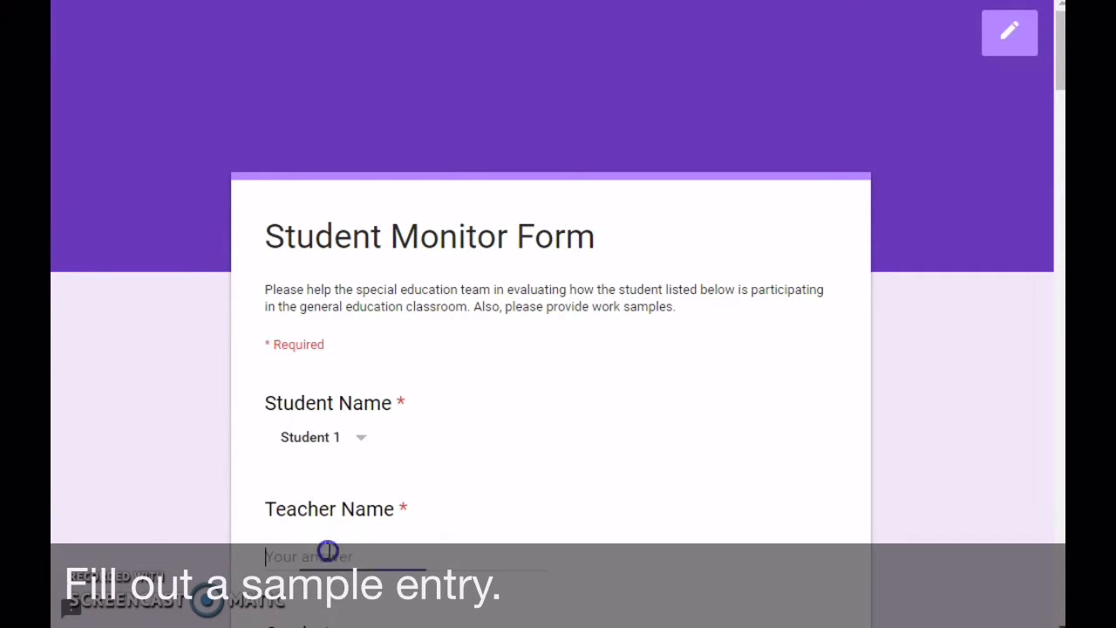
type("Mr. Awesome")
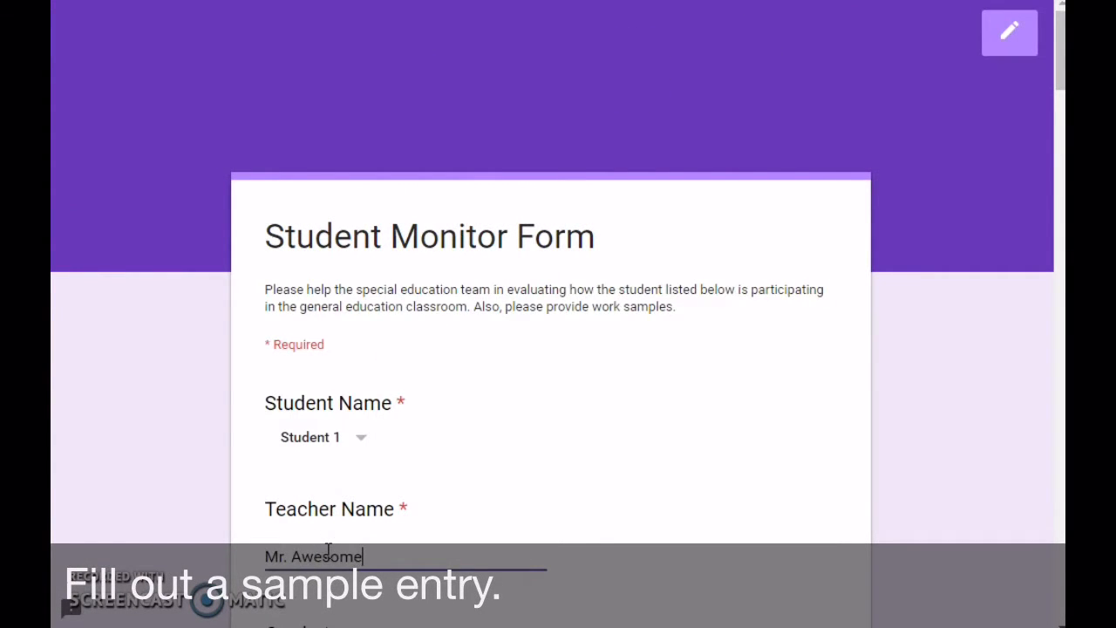
Step: Set the grade to 7 and mark Period 2 in the sample entry
scroll(328, 548, "down", 2)
left_click(317, 472)
left_click(301, 579)
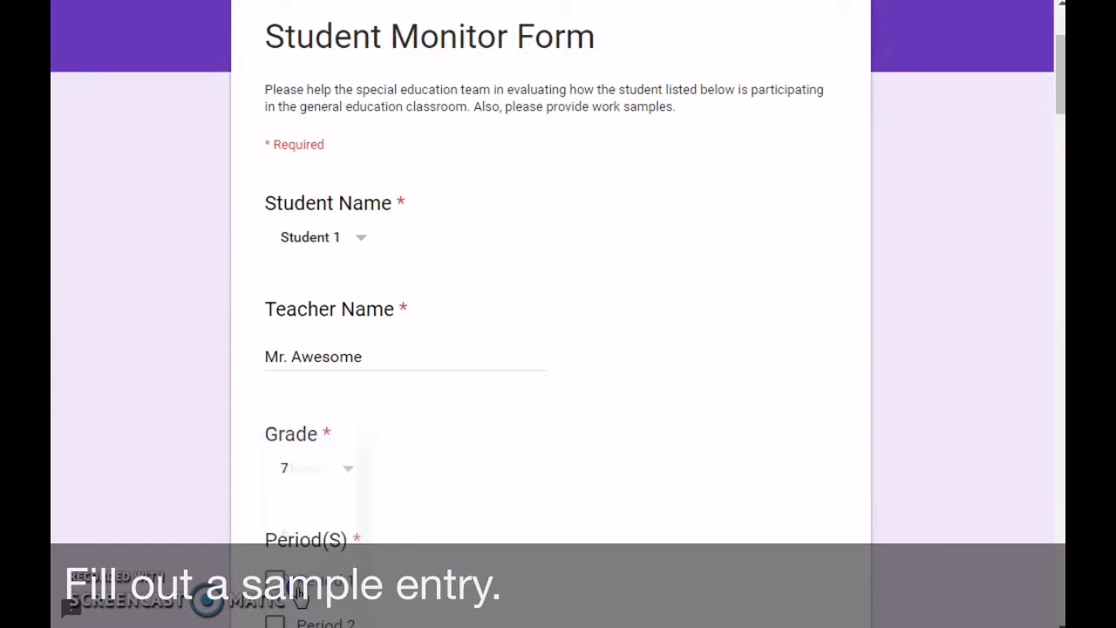
scroll(301, 466, "down", 2)
left_click(288, 430)
Step: Mark History as the subject and set the grade currently received in class to A
scroll(399, 479, "down", 5)
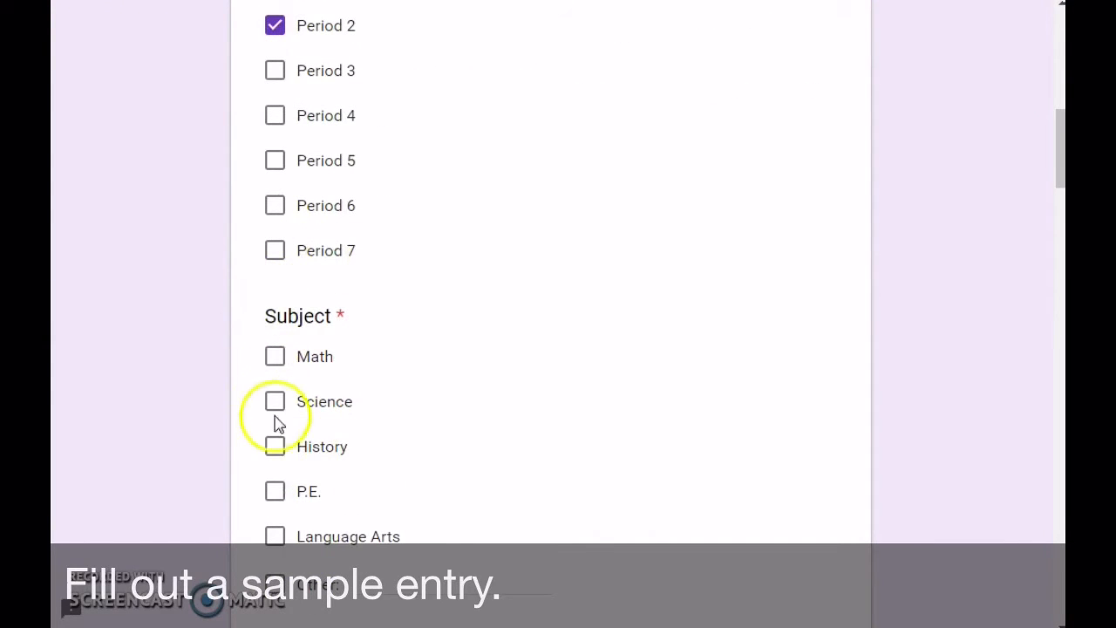
left_click(275, 428)
scroll(361, 393, "down", 3)
left_click(358, 391)
left_click(294, 494)
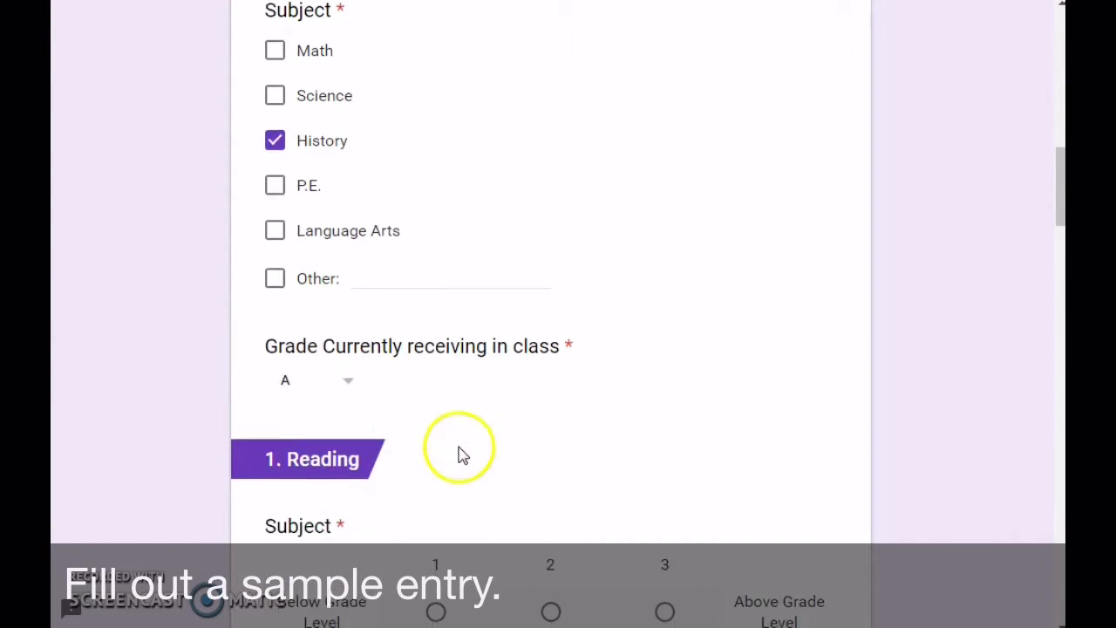
Step: In the Reading section, rate the subject 2 and enter "Read easily" for what the student is able to do
scroll(558, 217, "down", 4)
left_click(551, 217)
left_click(416, 353)
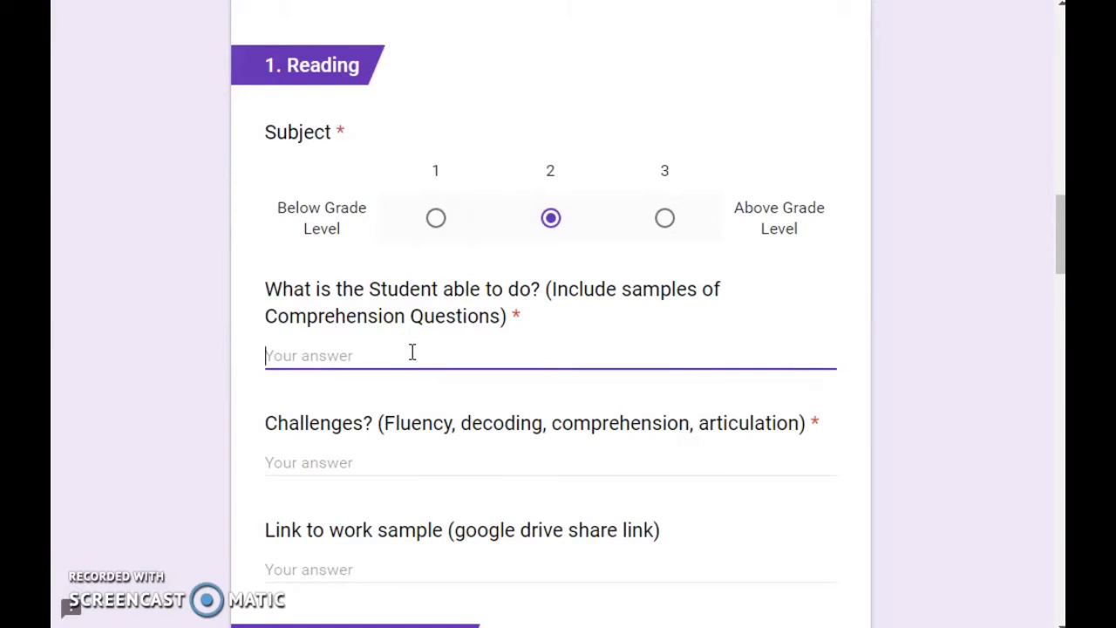
type("Read eas")
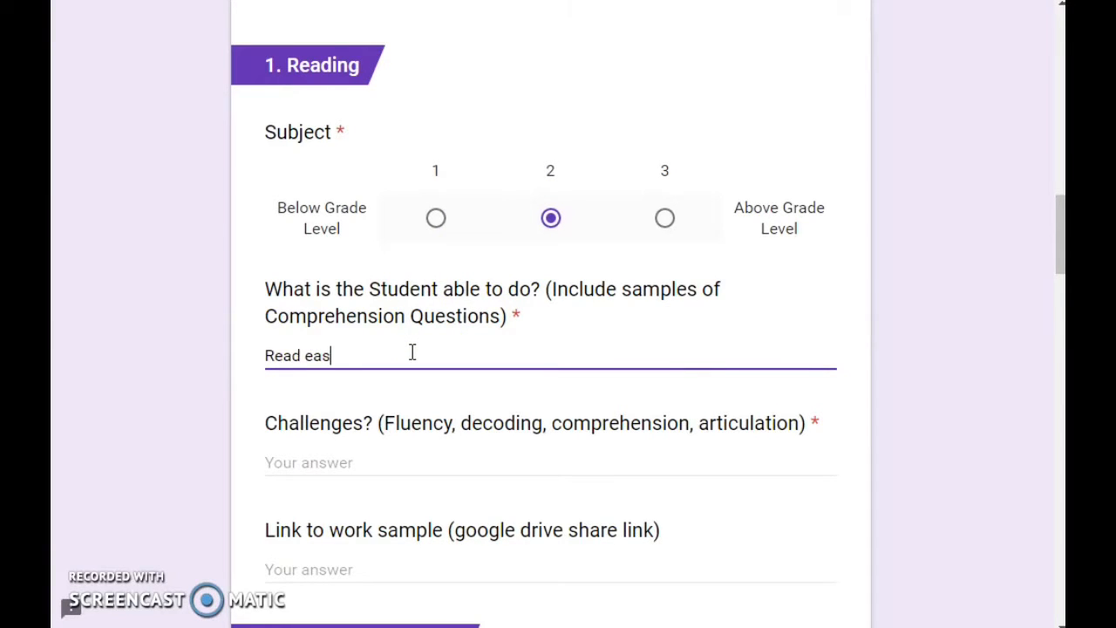
type("ily")
left_click(301, 461)
type("Thi")
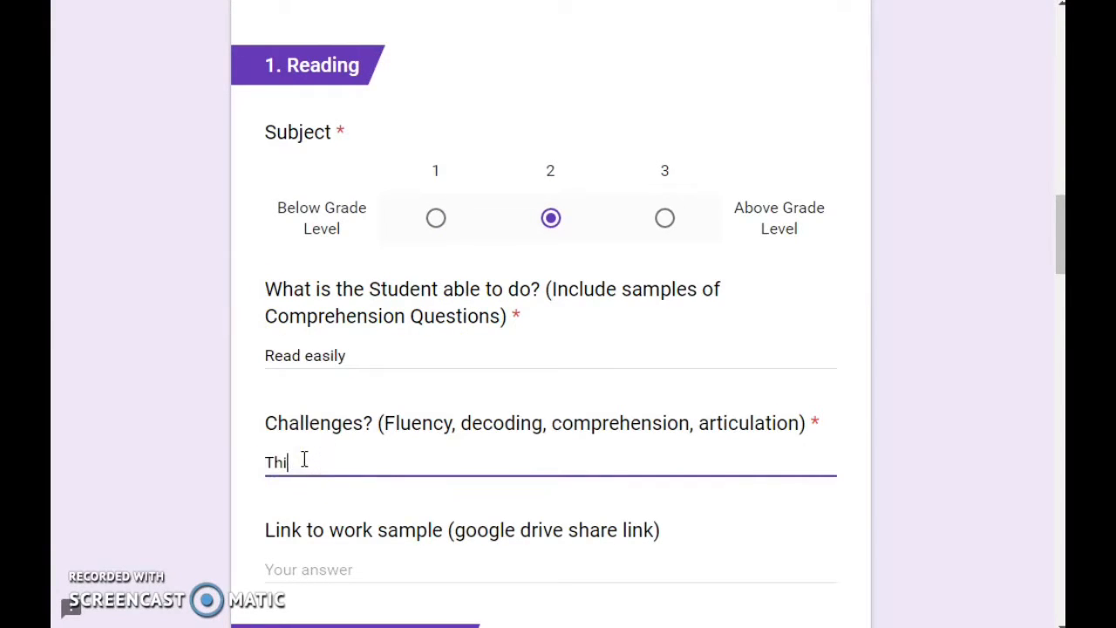
type("s kid is")
key("BackSpace")
key("BackSpace")
key("BackSpace")
key("BackSpace")
key("BackSpace")
key("BackSpace")
key("BackSpace")
key("BackSpace")
key("BackSpace")
key("BackSpace")
key("BackSpace")
key("BackSpace")
Step: Enter "Needs assistance with some fluency etc." as the Reading challenges and "(Go to google drive and post the sharing link here)" as the work sample link
type("Nee")
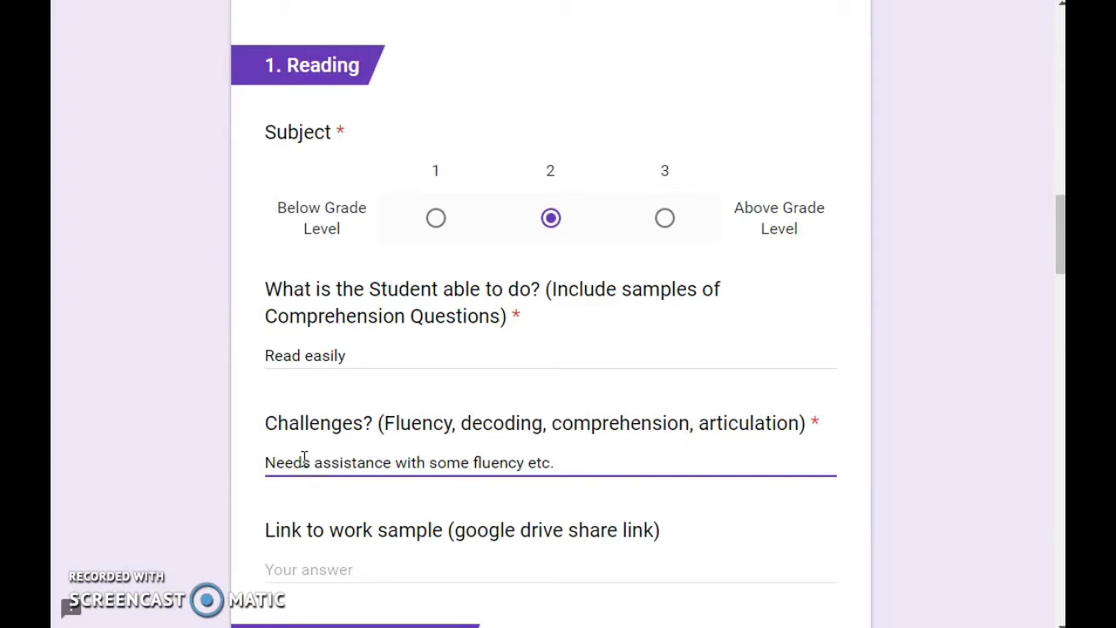
left_click(321, 570)
type("(Go to google drive and post")
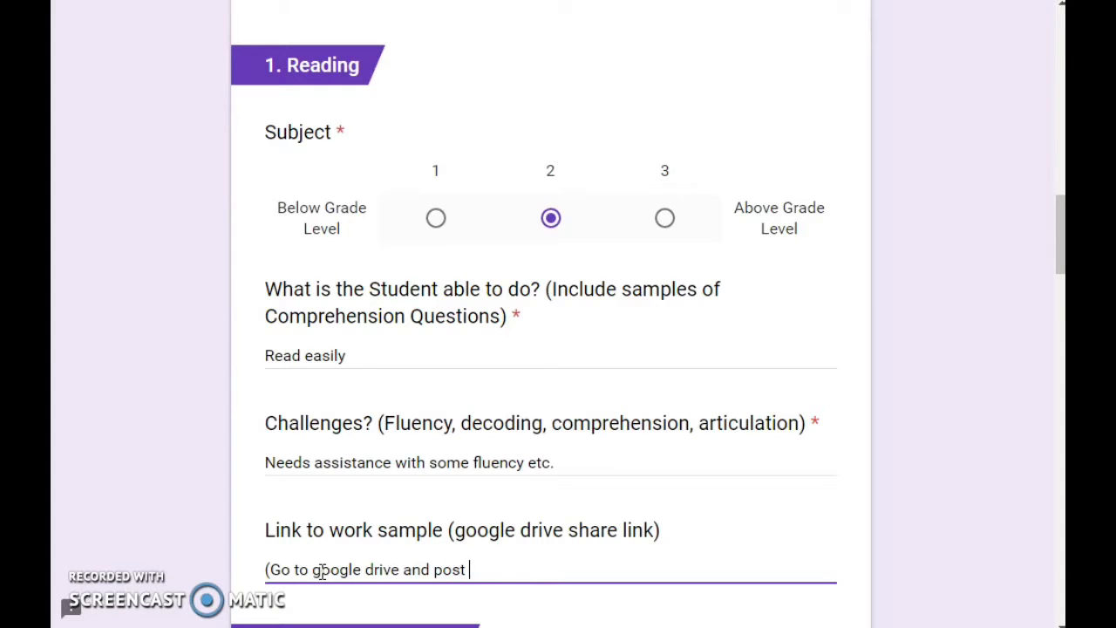
type(" the sharing link here")
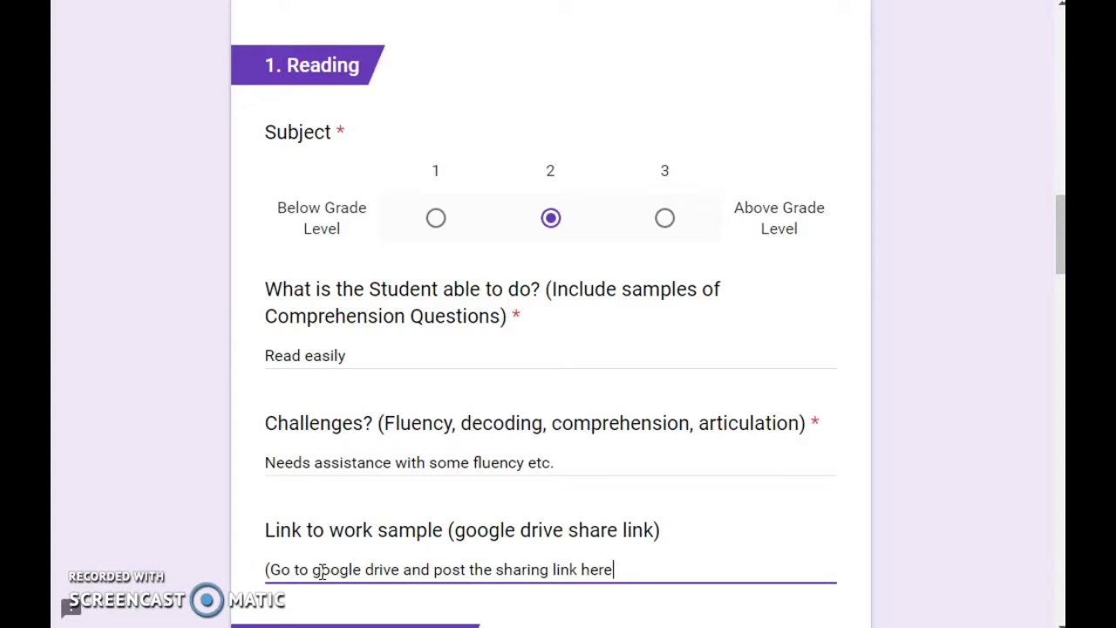
type(")")
Step: Copy the placeholder text from the Reading work sample link and rate the Written Expression subject 2
left_click_drag(618, 571, 82, 543)
key("ctrl+c")
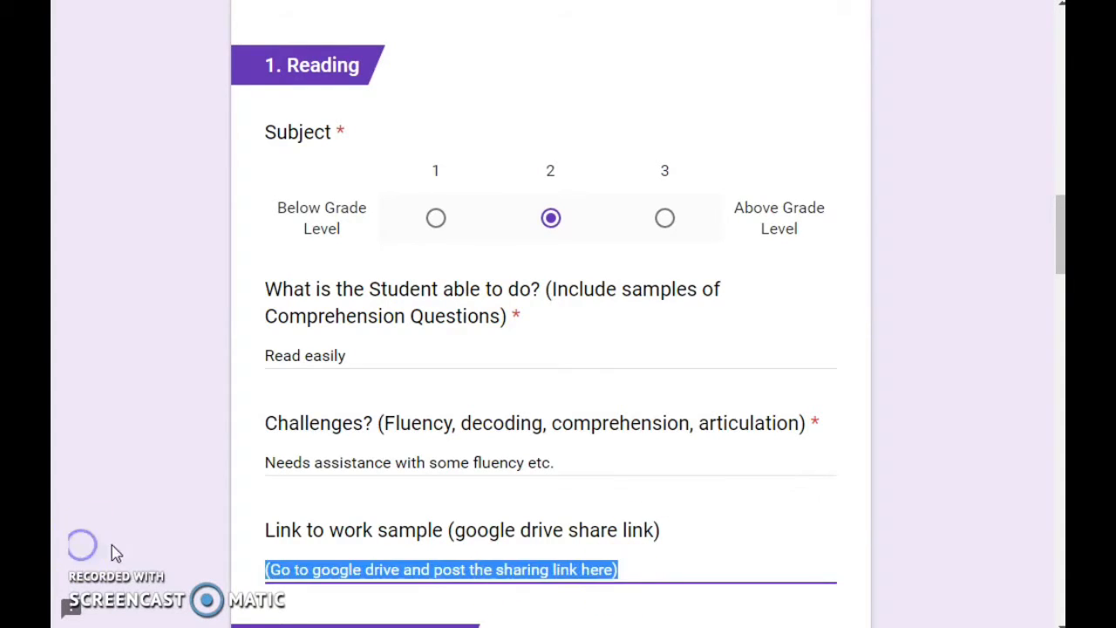
left_click(869, 486)
scroll(948, 489, "down", 5)
left_click(551, 397)
Step: Paste the copied placeholder text into the ability, challenges and work sample link answers of the Written Expression section
left_click(380, 541)
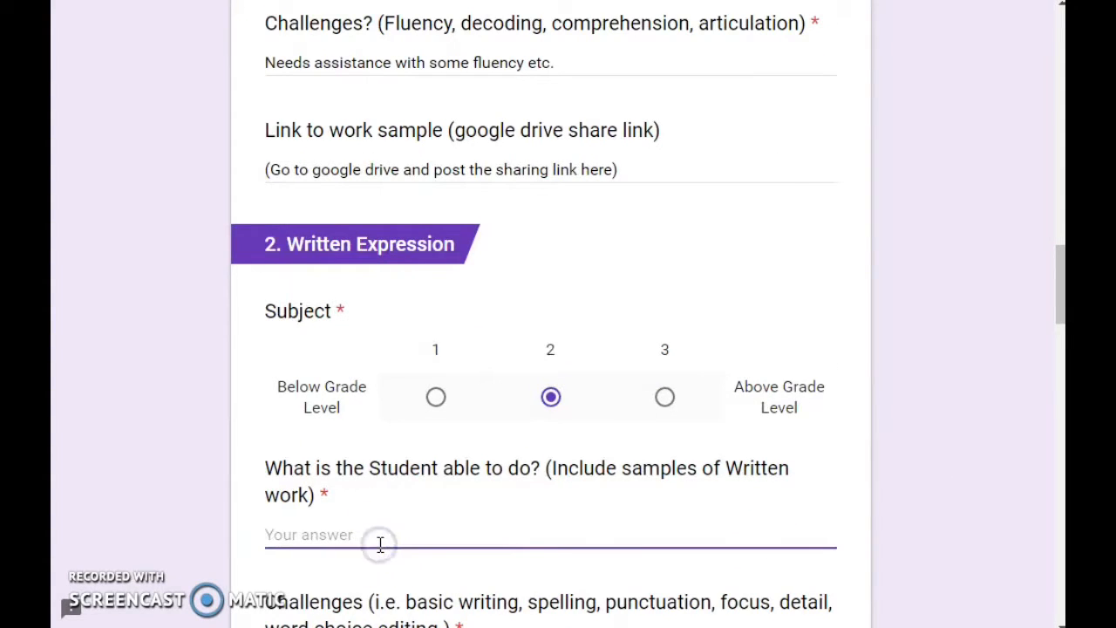
key("ctrl+v")
scroll(379, 524, "down", 2)
left_click(369, 471)
key("ctrl+v")
left_click(344, 570)
key("ctrl+v")
Step: Fill the Math section's ability, challenges and work sample link answers with the copied placeholder text
scroll(347, 524, "down", 2)
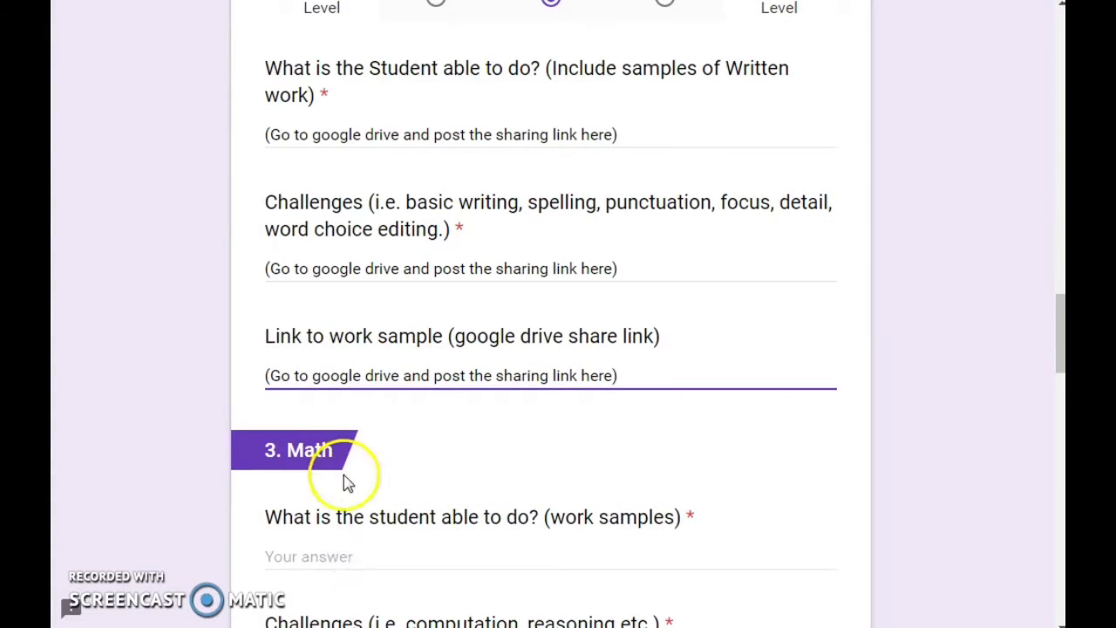
left_click(340, 558)
key("ctrl+v")
scroll(353, 523, "down", 2)
left_click(354, 471)
key("ctrl+v")
left_click(348, 570)
key("ctrl+v")
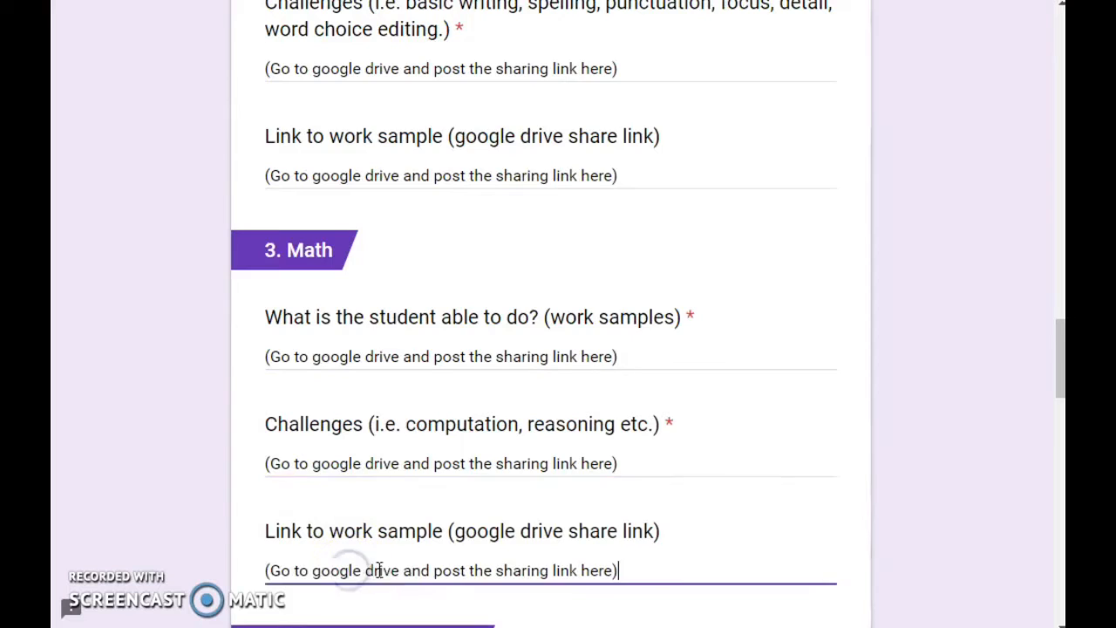
Step: Paste the copied placeholder text as the answers to questions 4, 5 and 6 on social and peer interaction
scroll(358, 541, "down", 2)
left_click(349, 550)
key("ctrl+v")
scroll(411, 558, "down", 3)
left_click(347, 364)
key("ctrl+v")
left_click(348, 472)
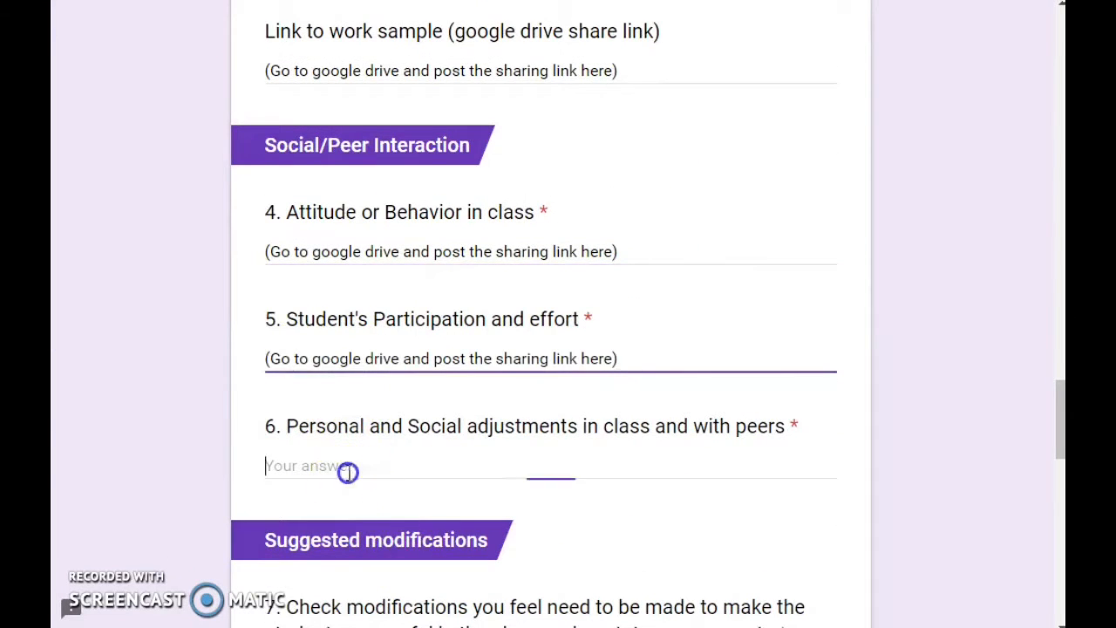
key("ctrl+v")
Step: In question 7, mark Direction re-read, re-framed (simplified), Small group instruction, Extended time for assignments/test, and Encouragement
scroll(323, 454, "down", 3)
left_click(275, 375)
left_click(275, 419)
left_click(275, 465)
left_click(274, 555)
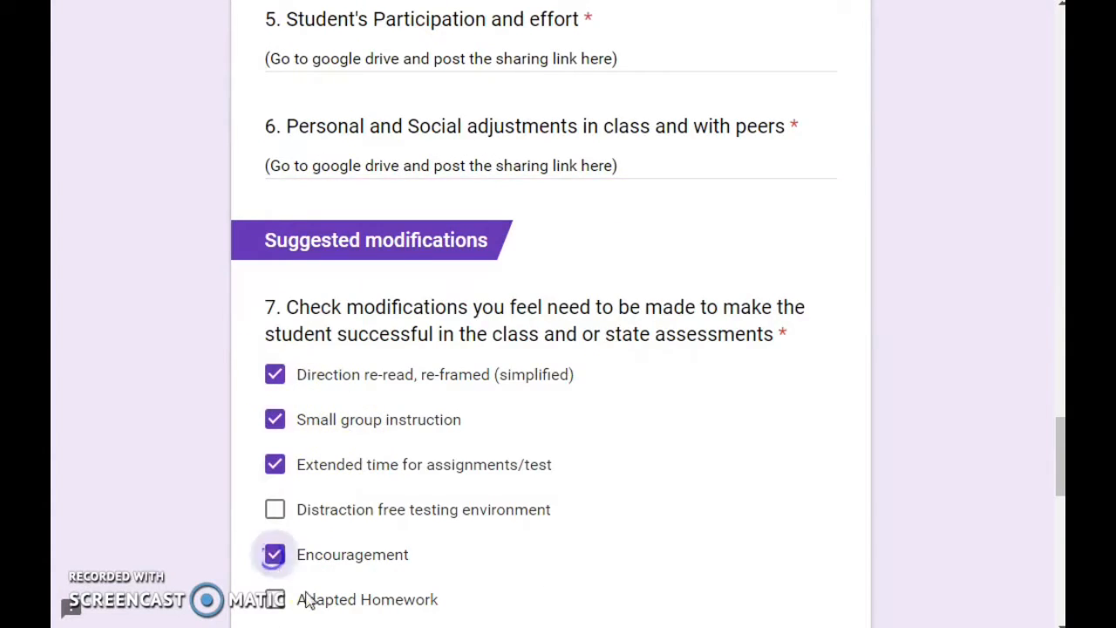
Step: Answer question 8, Suggestions for improvement, with "hang in there it will get better."
scroll(301, 532, "down", 4)
left_click(324, 578)
key("ctrl+v")
scroll(563, 461, "down", 3)
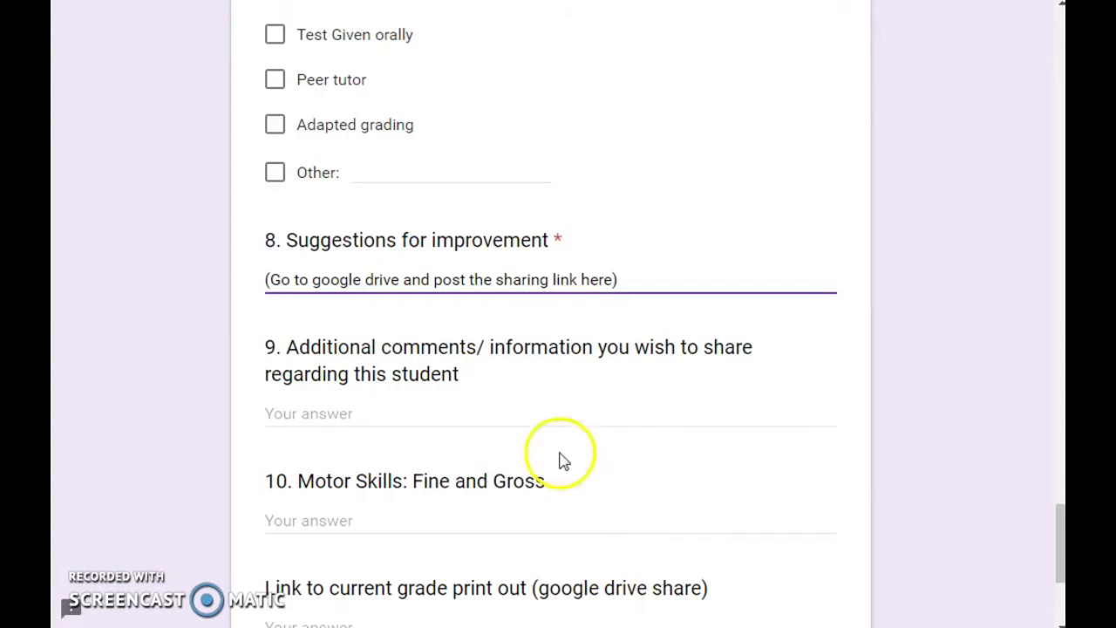
key("ctrl+a")
type("han")
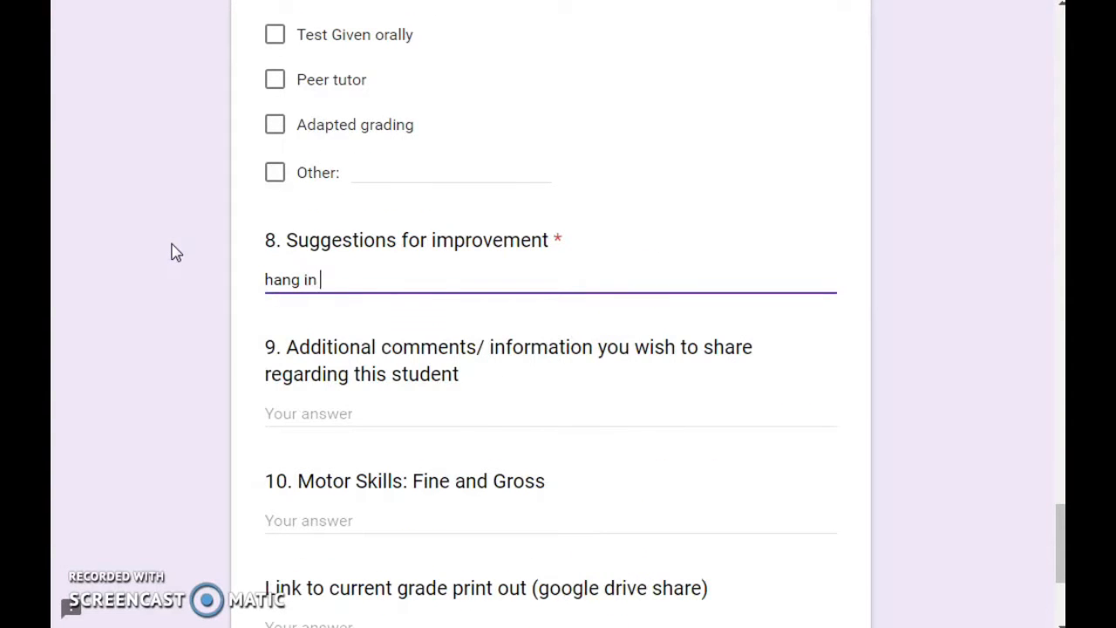
type("g in there it will get better.")
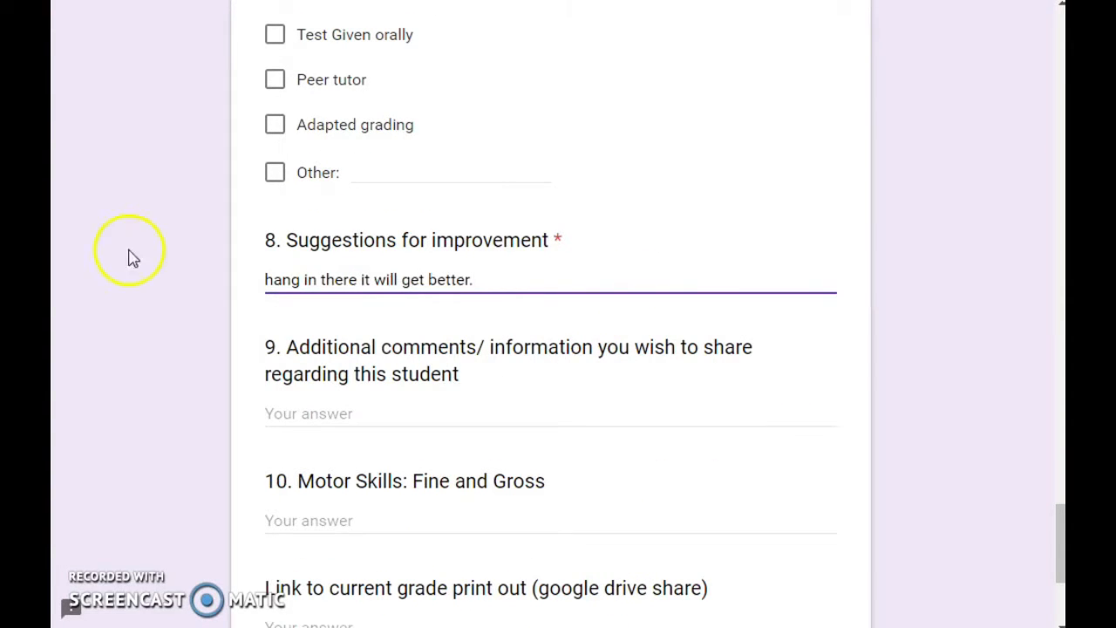
Step: Answer question 9, Additional comments, with "nope" and question 10, Motor Skills, with "great!"
left_click(309, 416)
type("nope")
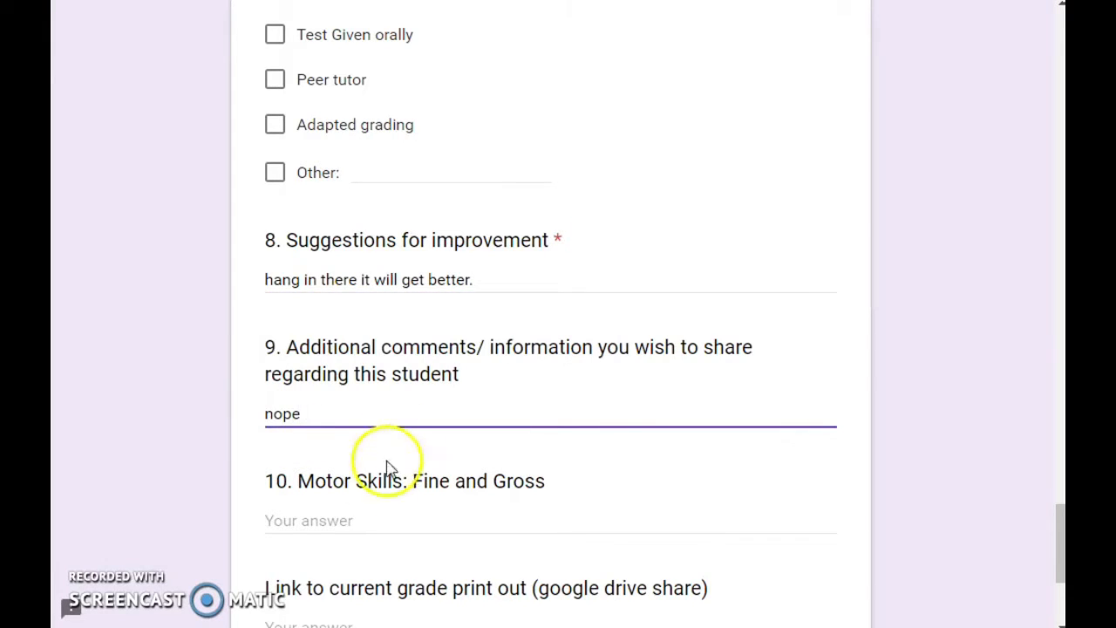
left_click(366, 518)
type("great!")
Step: Paste the placeholder text as the link to the current grade print out and submit the form
scroll(362, 489, "down", 2)
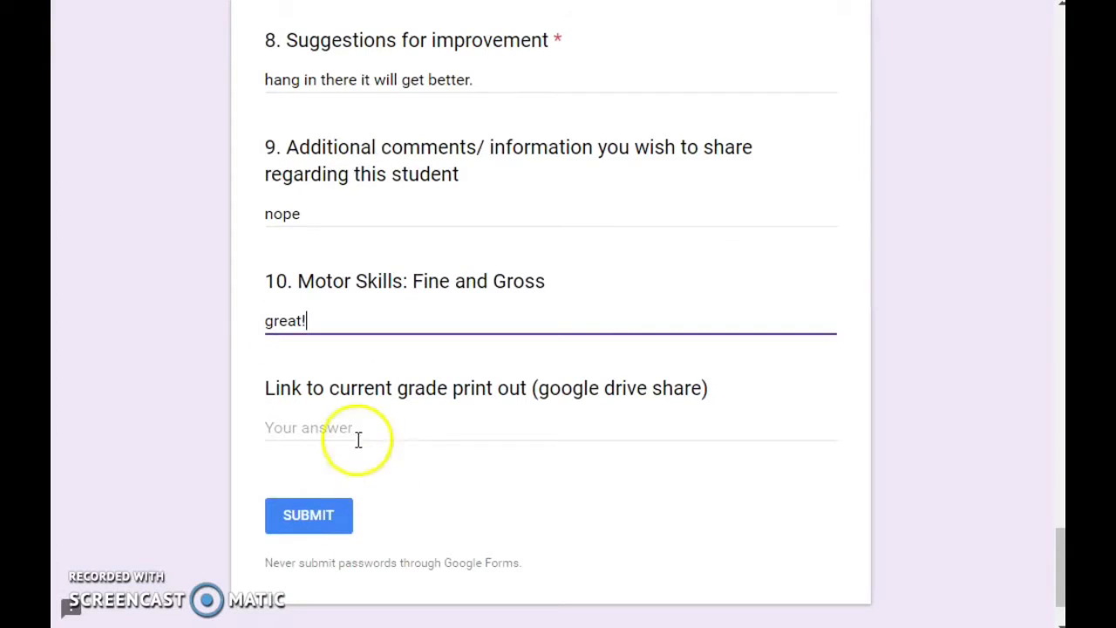
left_click(353, 437)
key("ctrl+v")
left_click(330, 516)
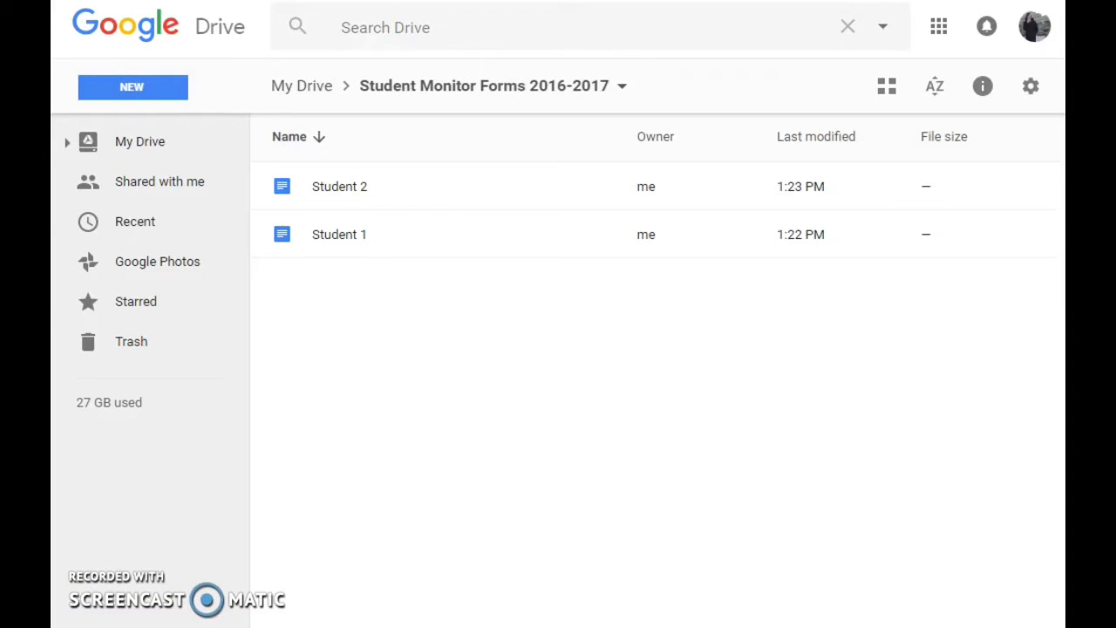
Step: Open the Student 1 document from the Student Monitor Forms 2016-2017 folder and review the appended response down to its end
left_click(347, 233)
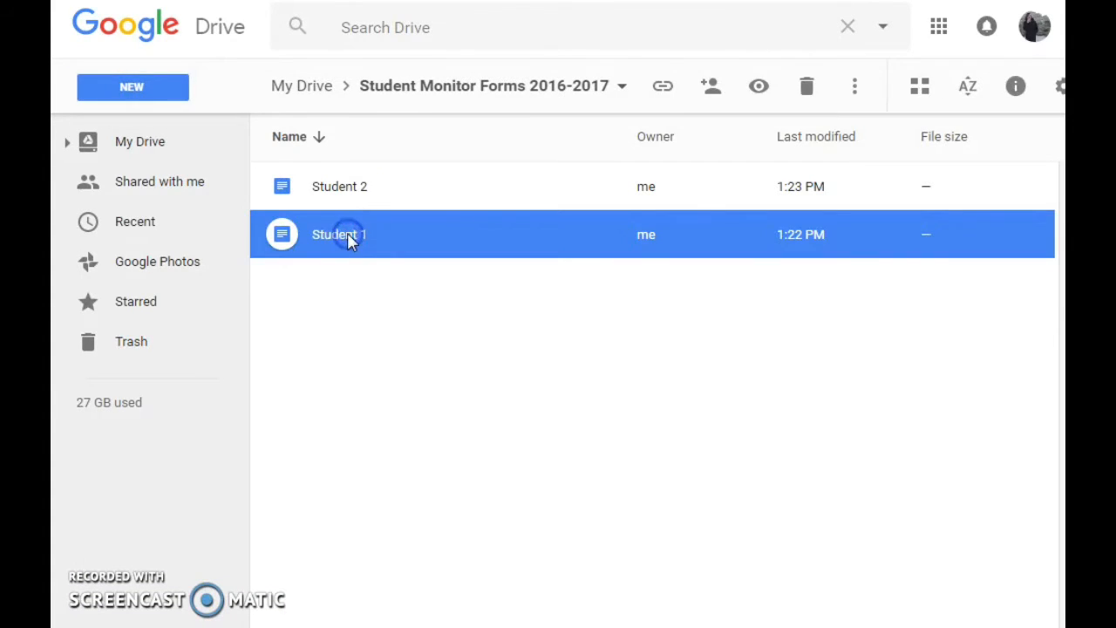
double_click(347, 235)
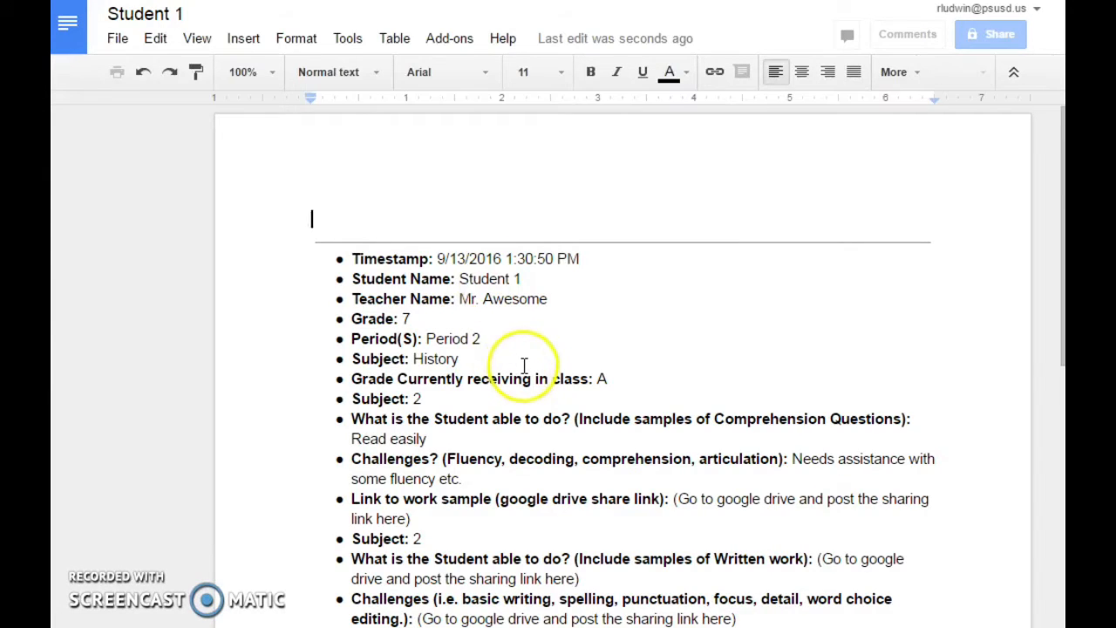
scroll(519, 367, "down", 4)
scroll(523, 364, "down", 4)
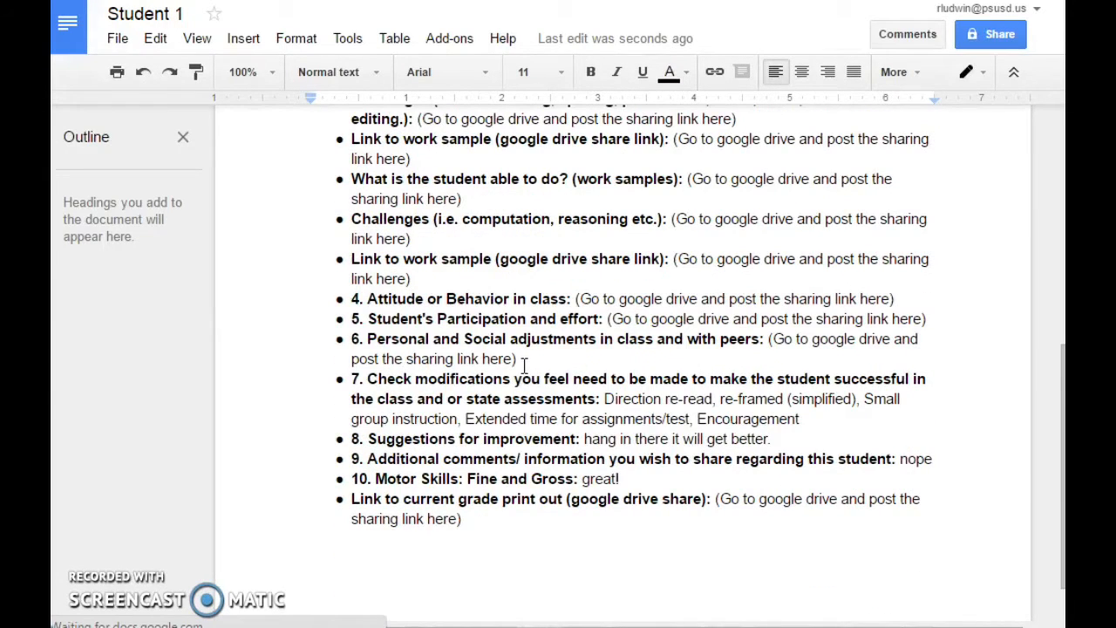
scroll(550, 475, "down", 2)
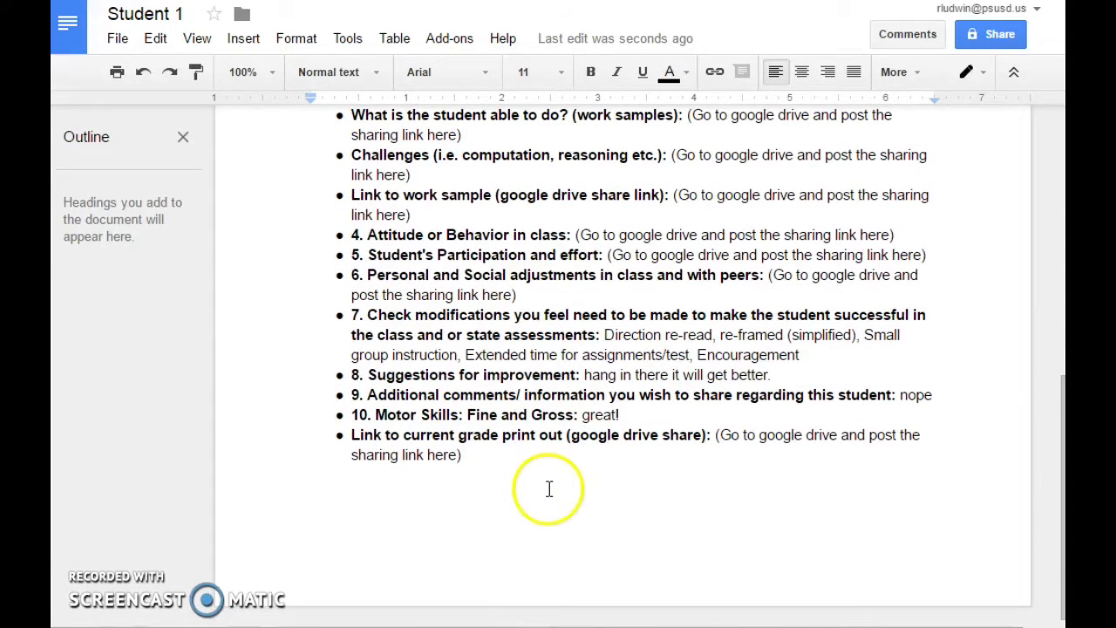
Step: Below the appended bulleted list, add the unbulleted line "And then every response will add on to here as a seperate page. Hopefully"
left_click(533, 498)
key("Return")
key("Return")
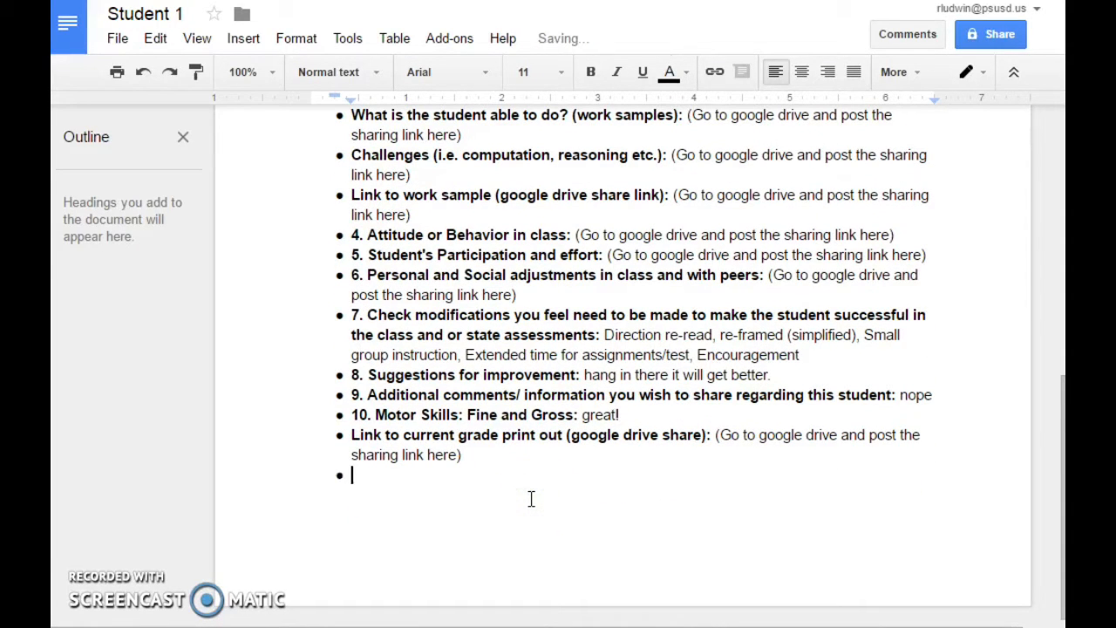
type("An")
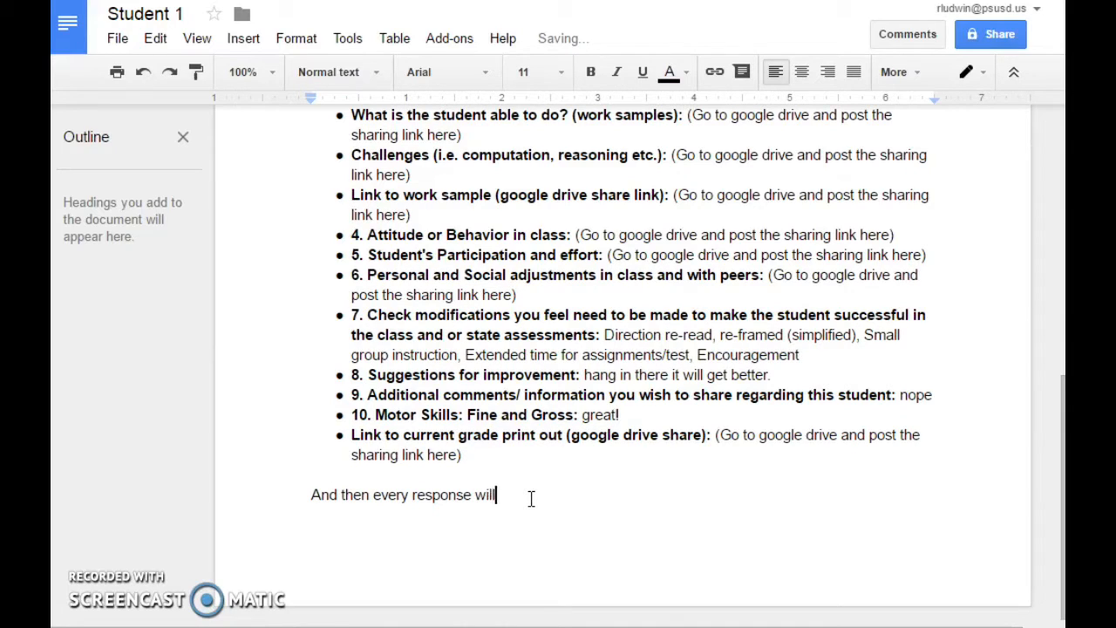
type("d then every response will add on ")
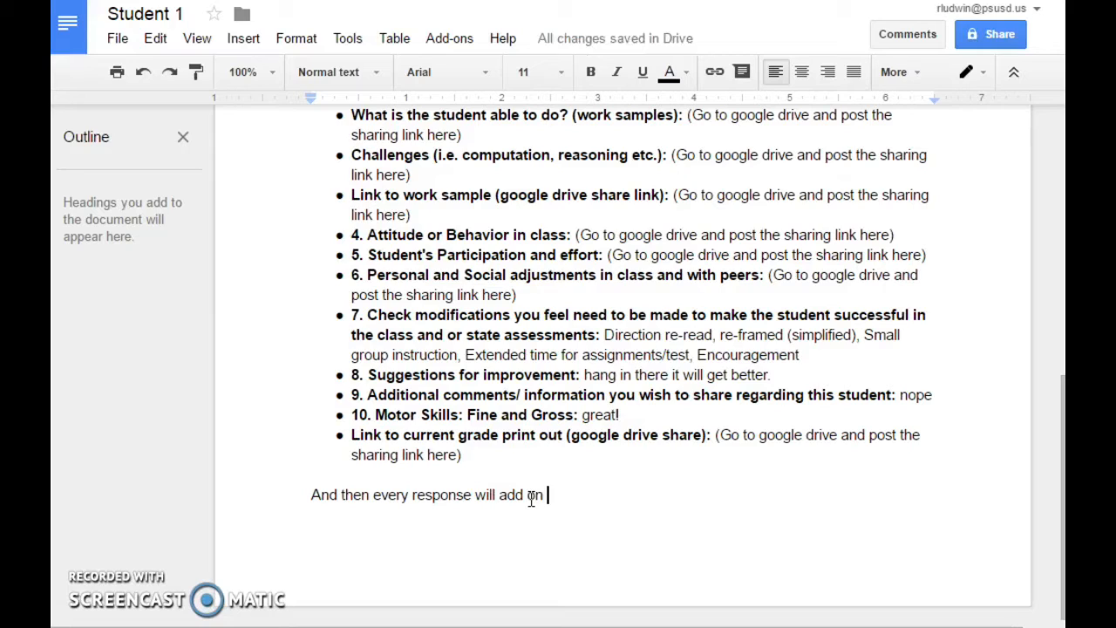
type("to here as a seperate page.")
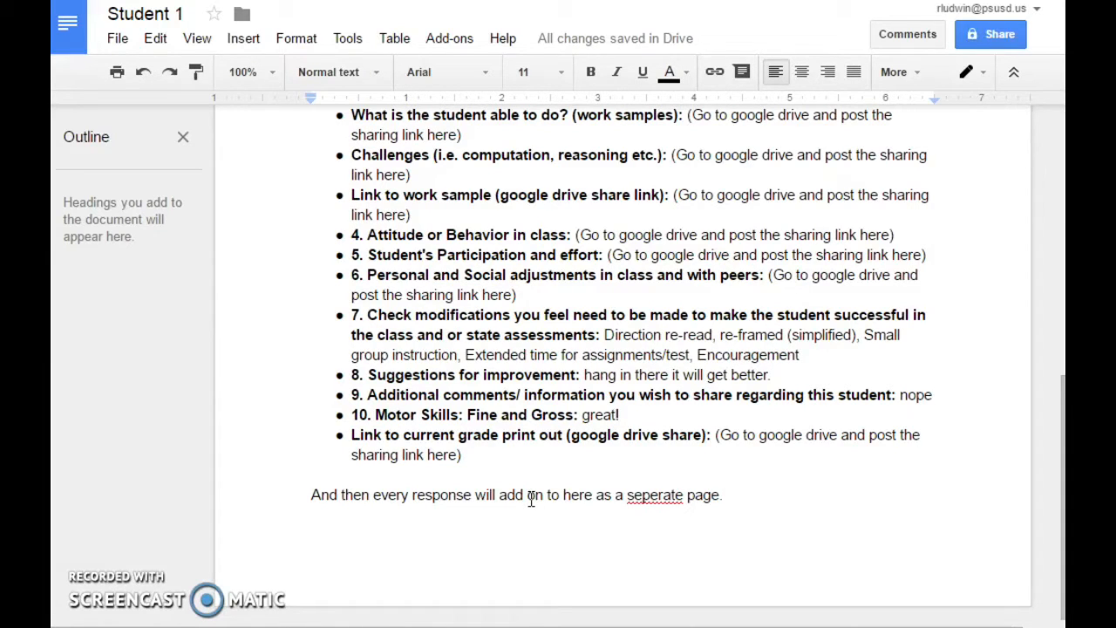
type("hopef")
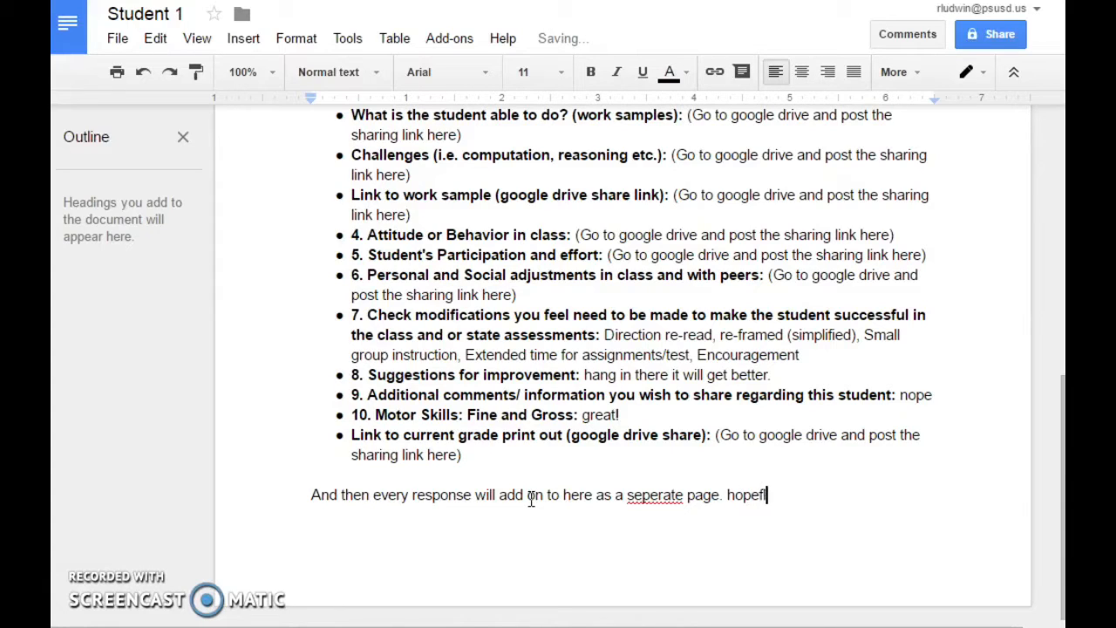
type("ully")
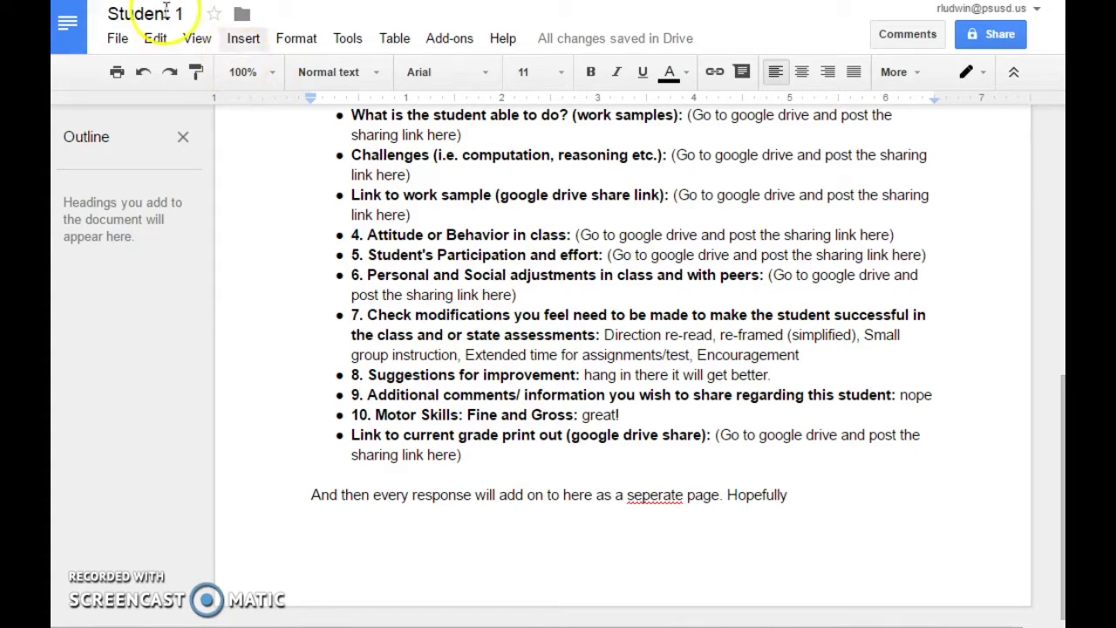
Step: Reload the Student 1 document and look through it for newly appended responses
key("F5")
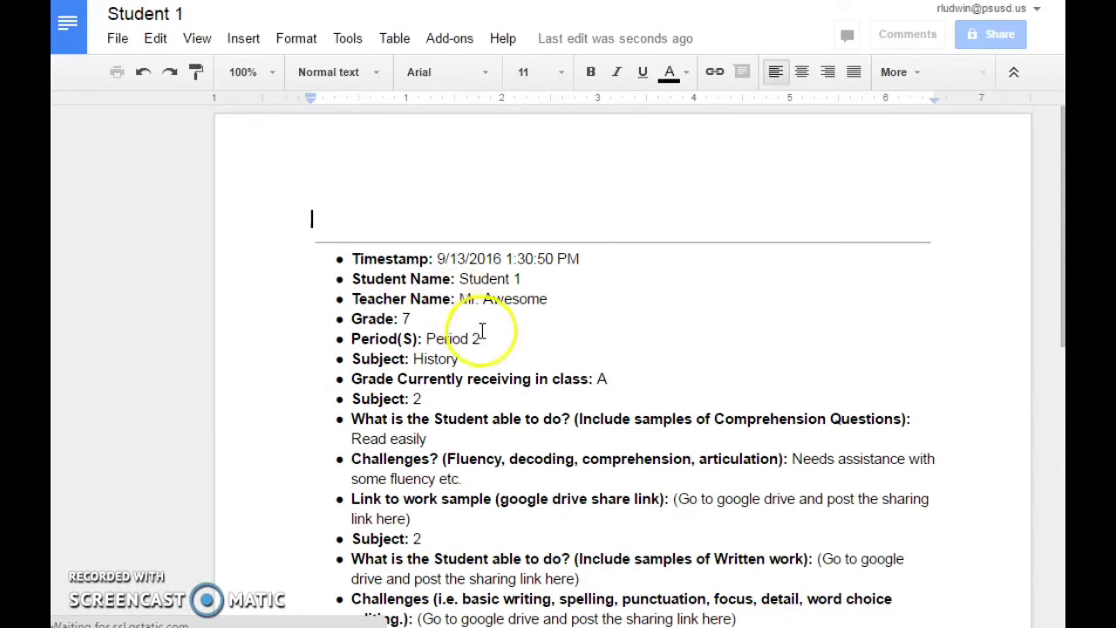
scroll(484, 327, "down", 6)
scroll(482, 332, "down", 7)
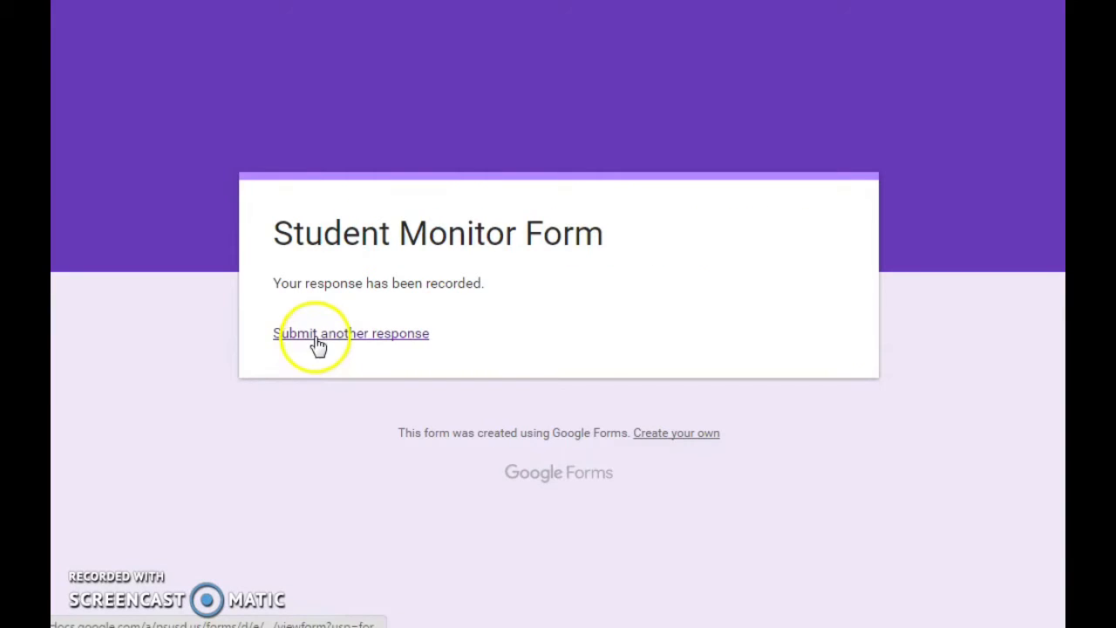
Step: Start another response from the Student Monitor Form's confirmation page
left_click(314, 337)
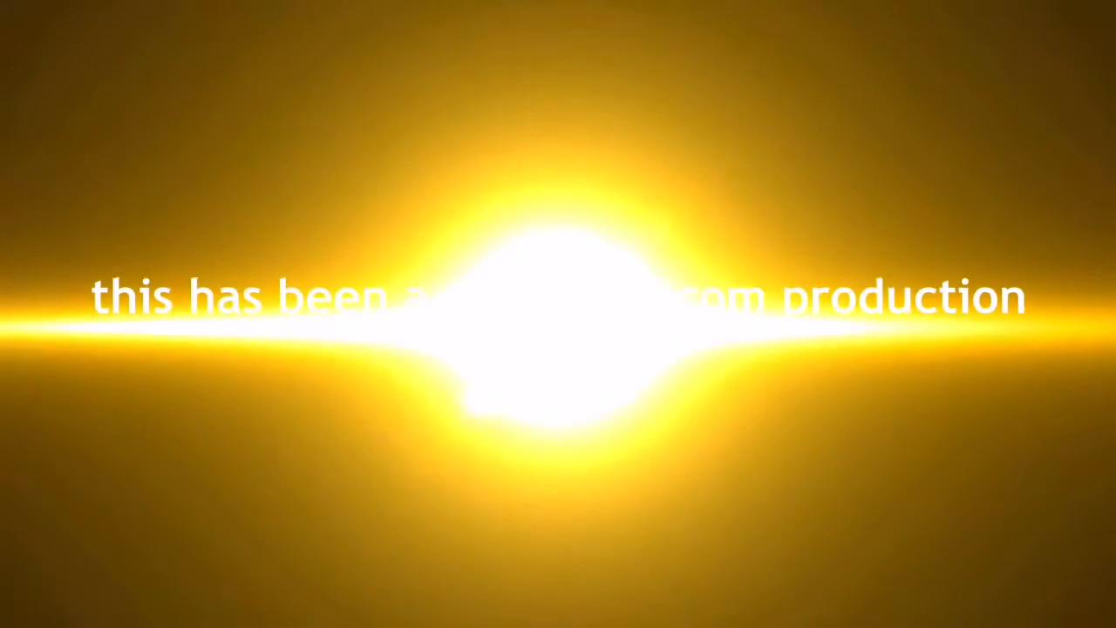